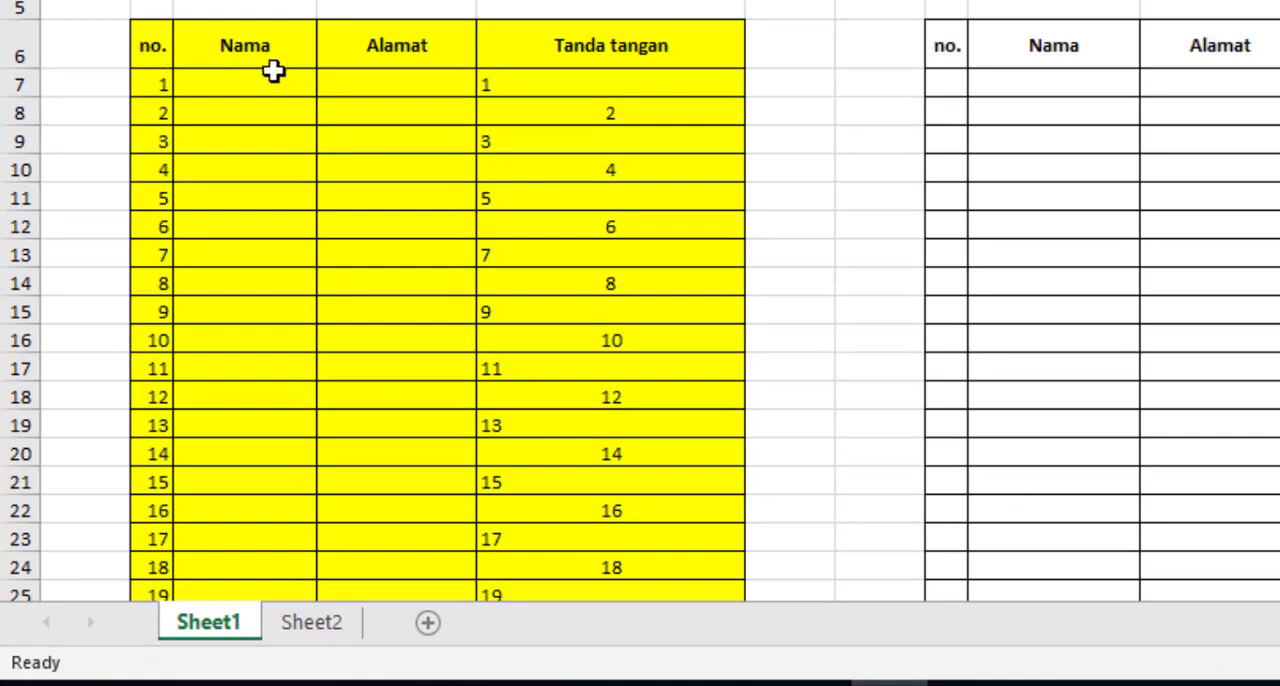
Examine the numbering in the yellow table's no. and Tanda tangan columns from the first row to the last
{"action": "left_click", "coordinate": [175, 76]}
{"action": "left_click_drag", "start_coordinate": [158, 78], "coordinate": [134, 417]}
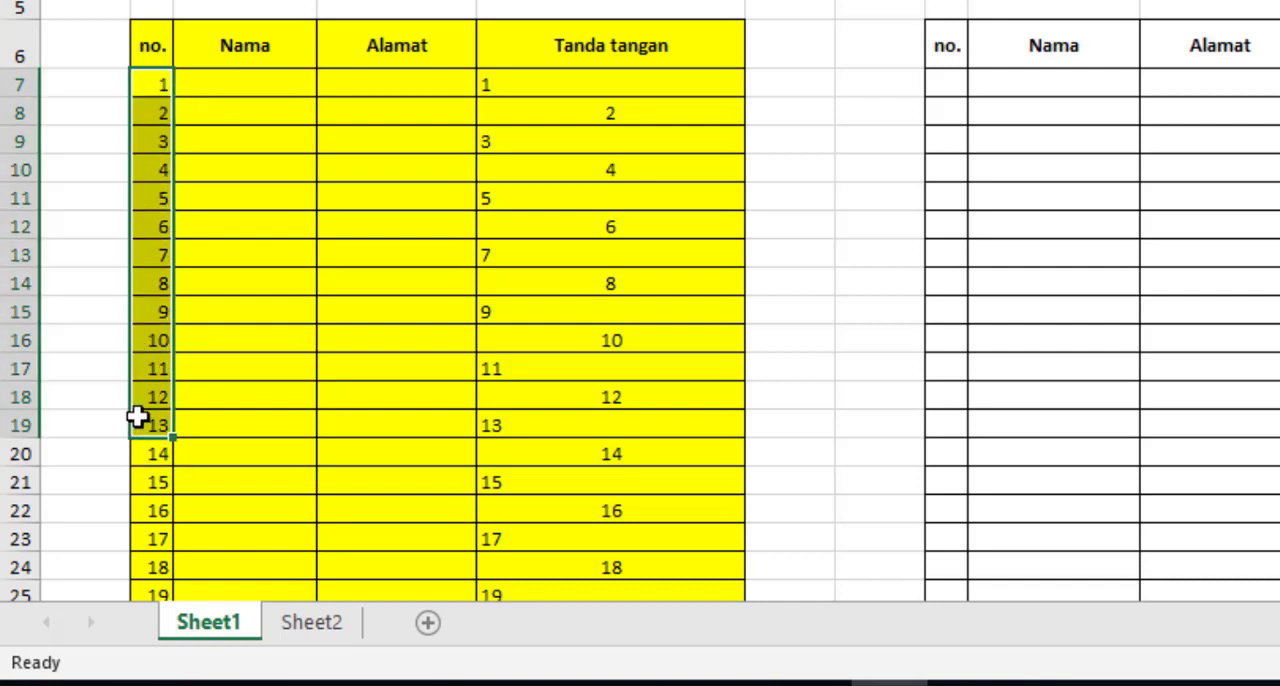
{"action": "left_click", "coordinate": [256, 259]}
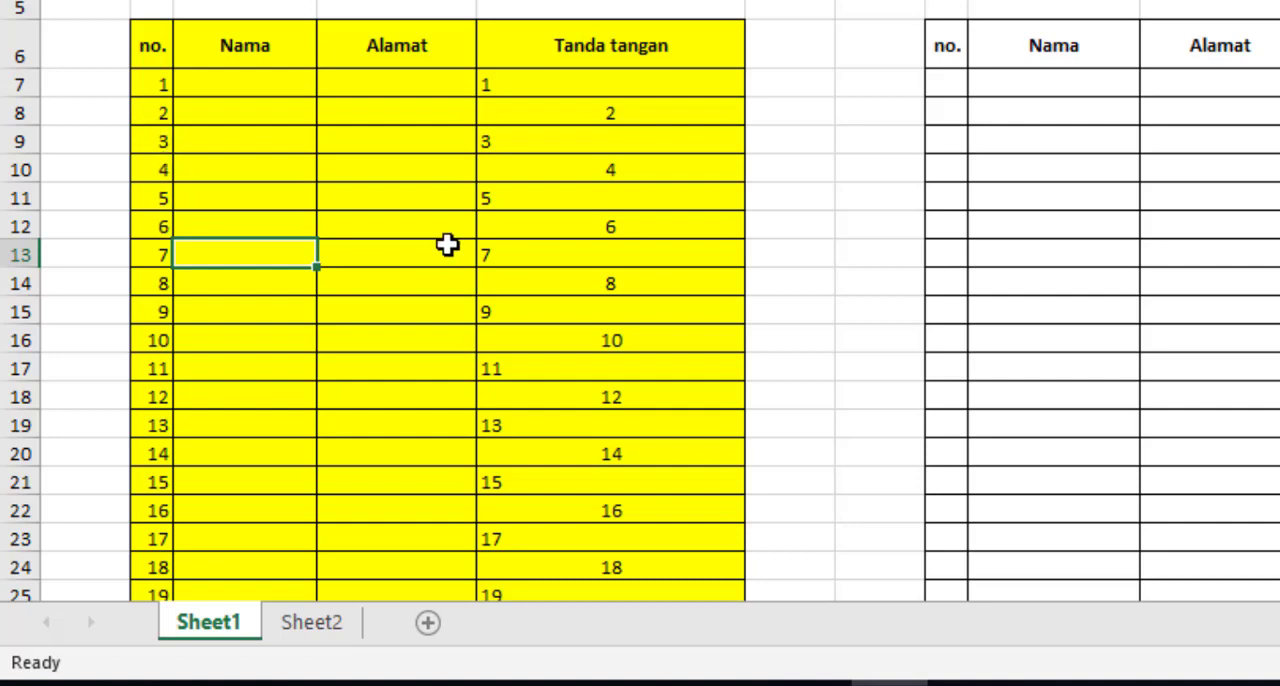
{"action": "scroll", "coordinate": [640, 300], "scroll_direction": "down", "scroll_amount": 20}
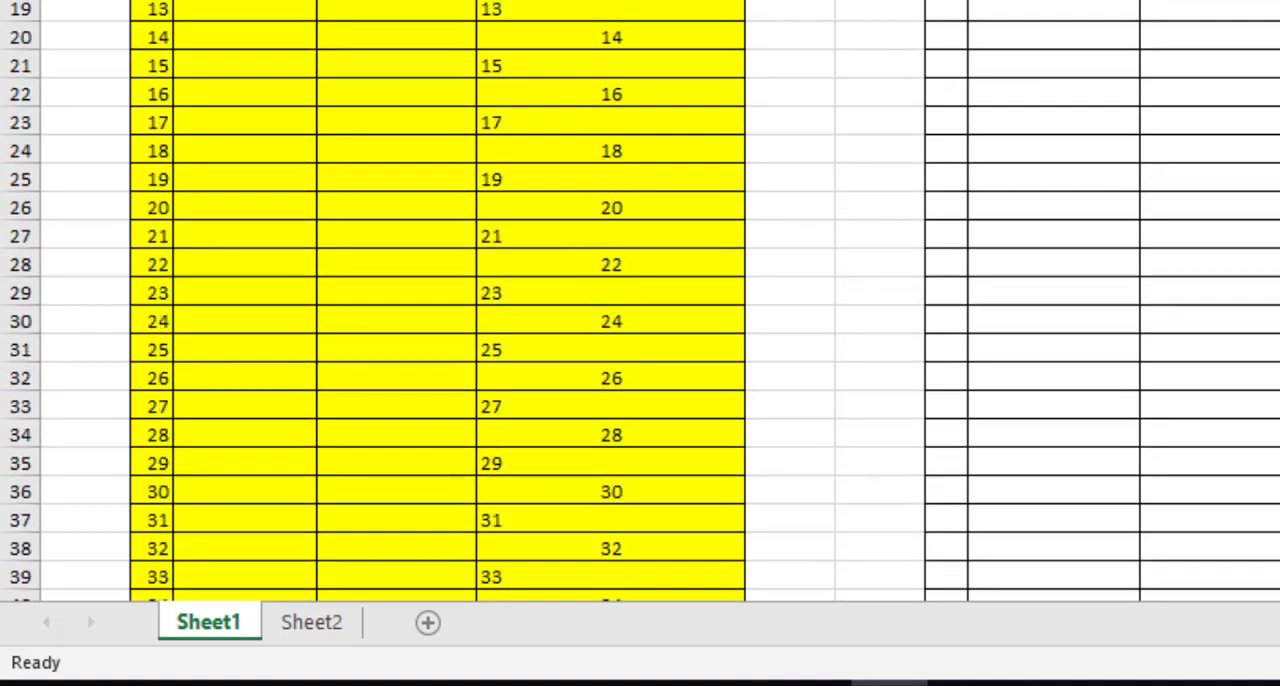
{"action": "scroll", "coordinate": [640, 300], "scroll_direction": "down", "scroll_amount": 3}
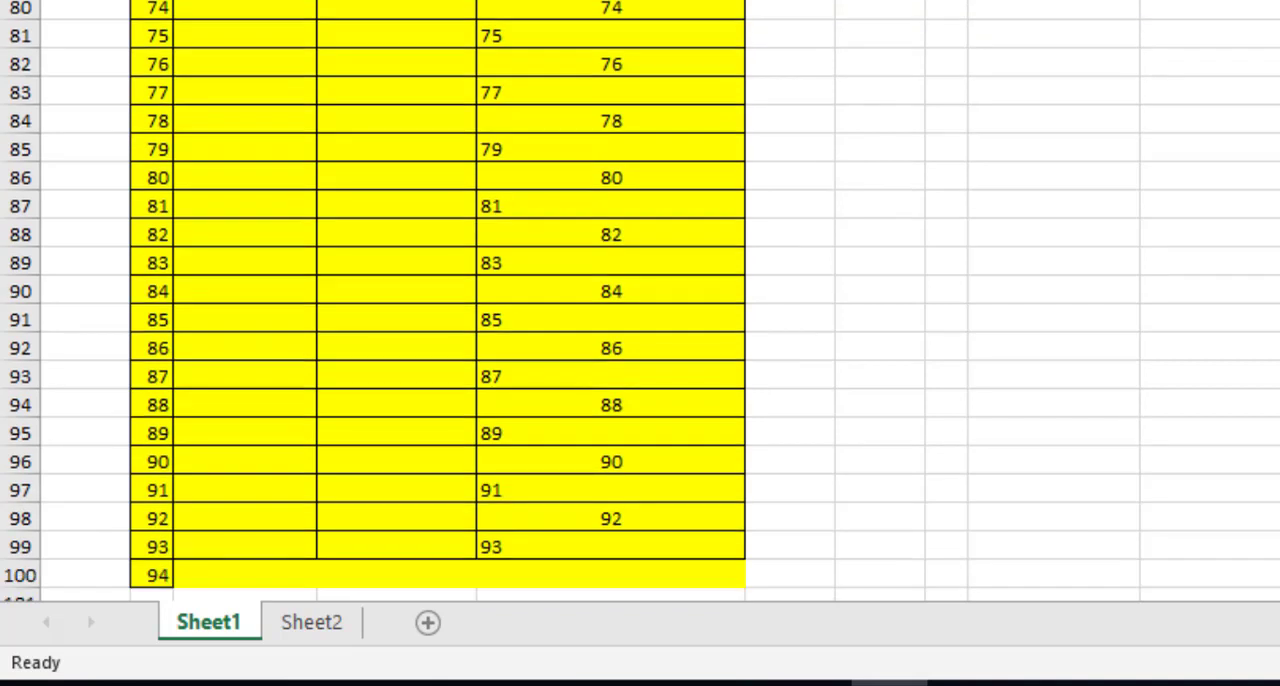
{"action": "scroll", "coordinate": [640, 300], "scroll_direction": "down", "scroll_amount": 1}
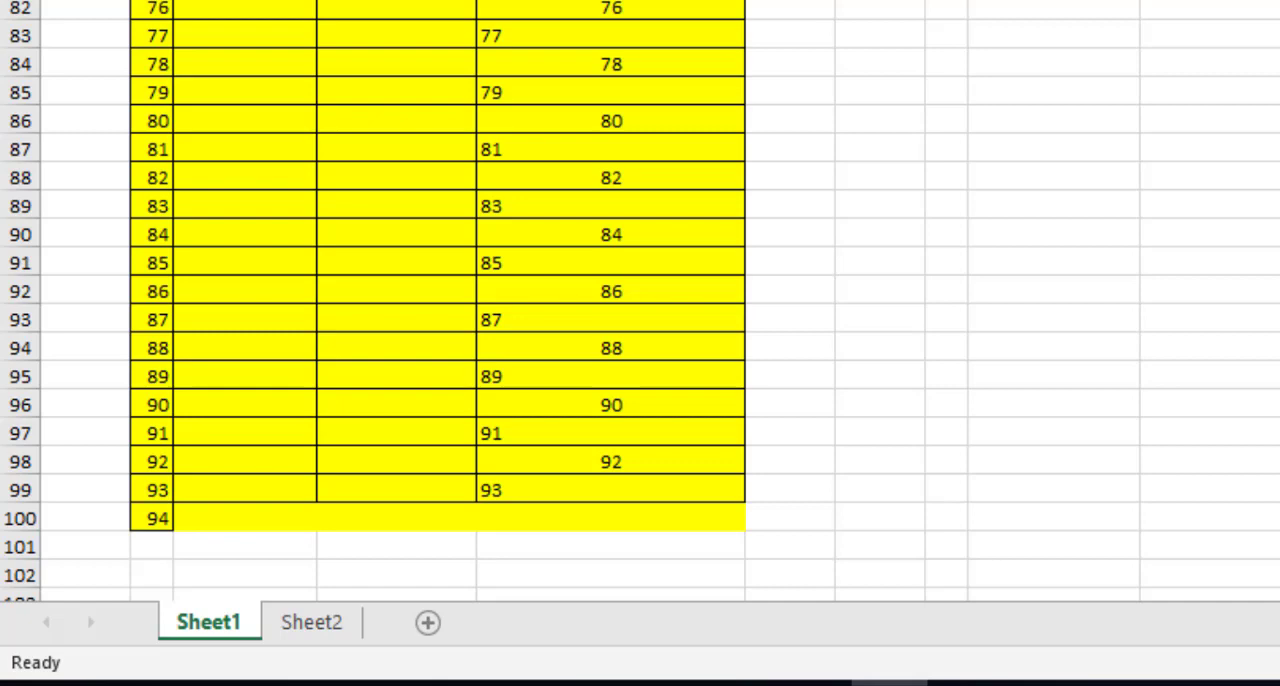
{"action": "scroll", "coordinate": [640, 300], "scroll_direction": "up", "scroll_amount": 20}
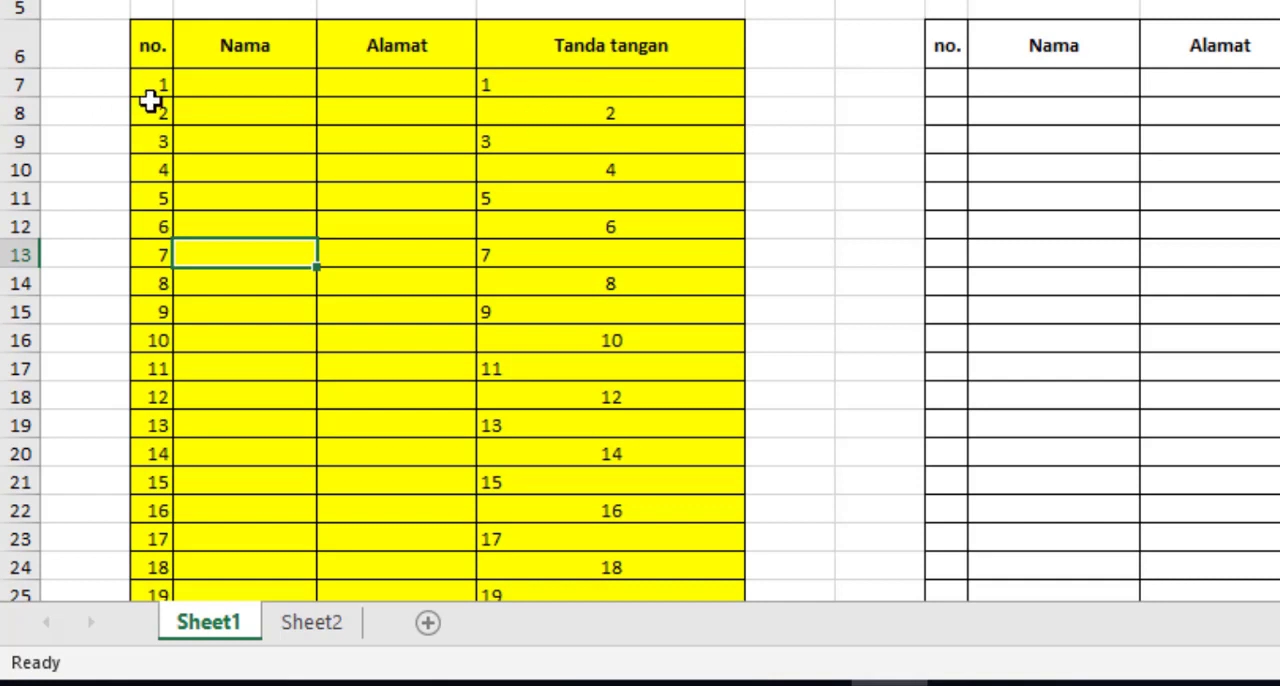
Enter 1 and 2 in the first two rows of the blank table's no. column
{"action": "left_click", "coordinate": [947, 89]}
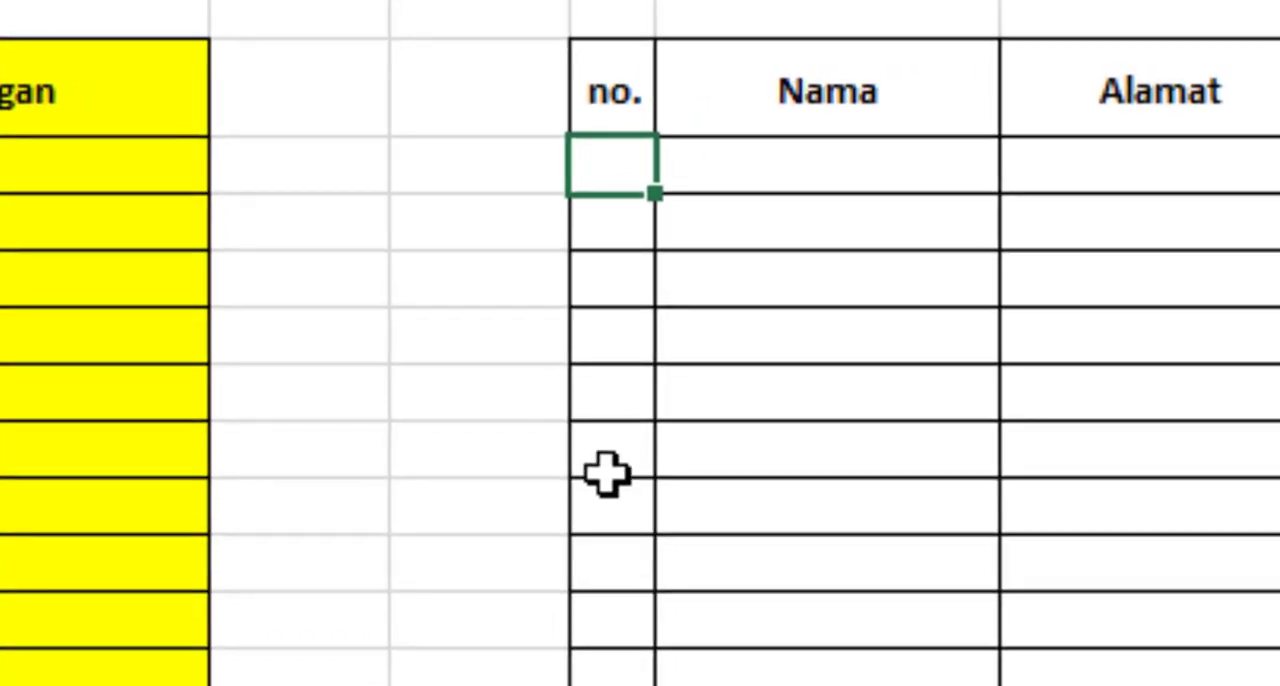
{"action": "type", "text": "1"}
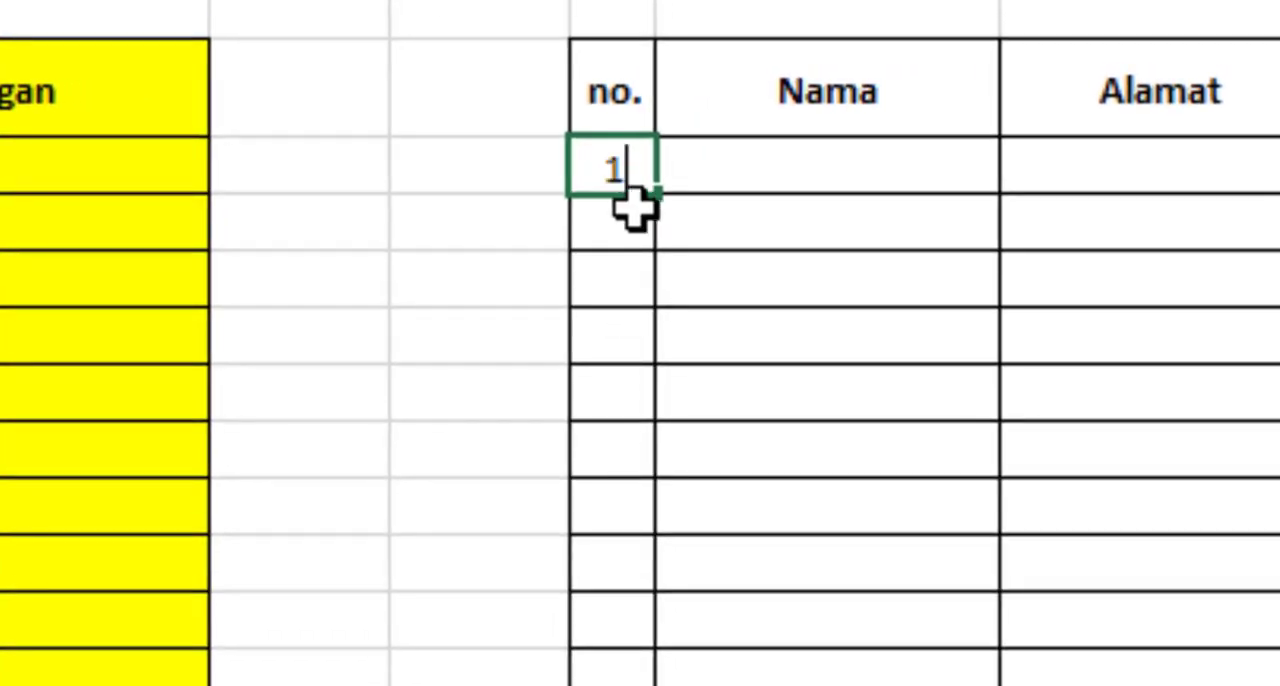
{"action": "double_click", "coordinate": [622, 213]}
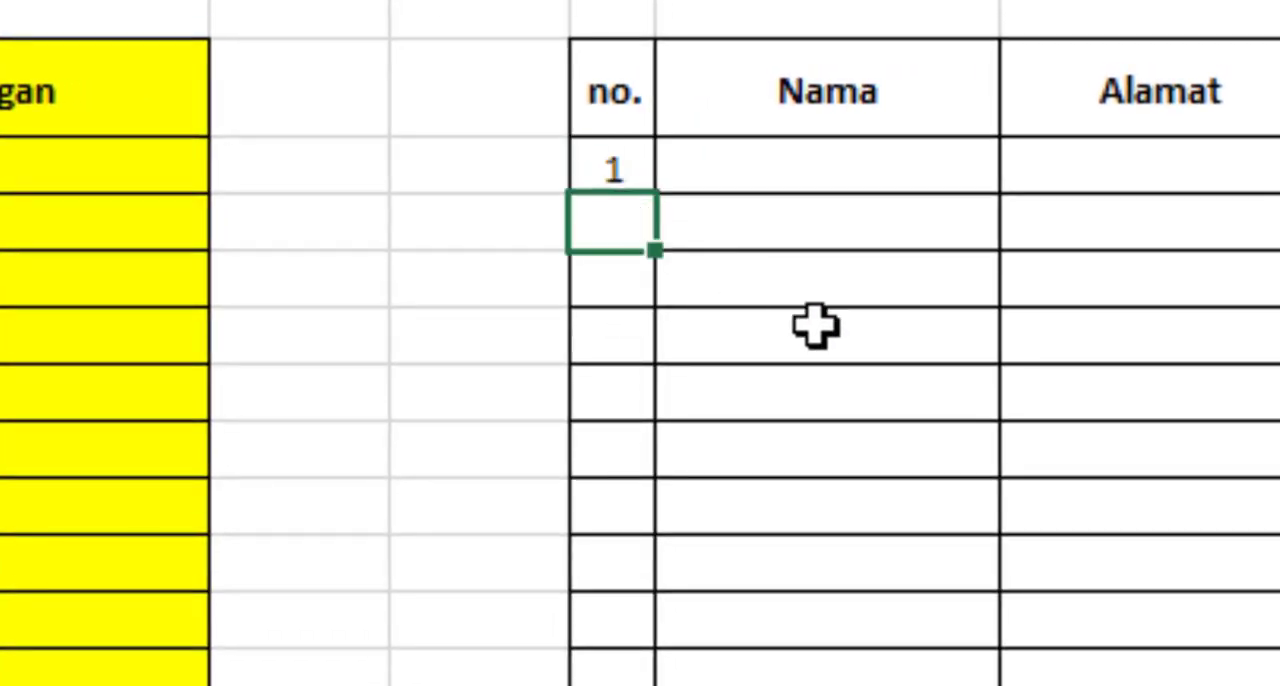
{"action": "type", "text": "2"}
{"action": "key", "text": "Return"}
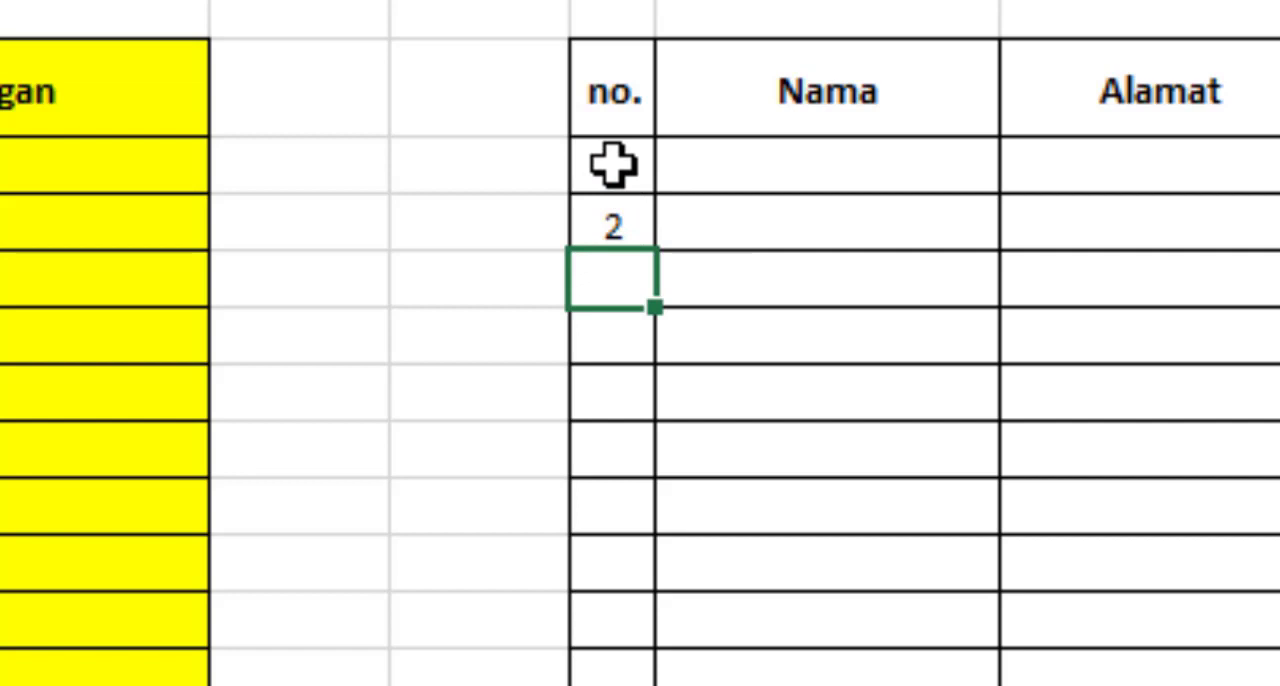
Fill the 1, 2 series down the second table's no. column to 94
{"action": "left_click_drag", "start_coordinate": [612, 164], "coordinate": [611, 234]}
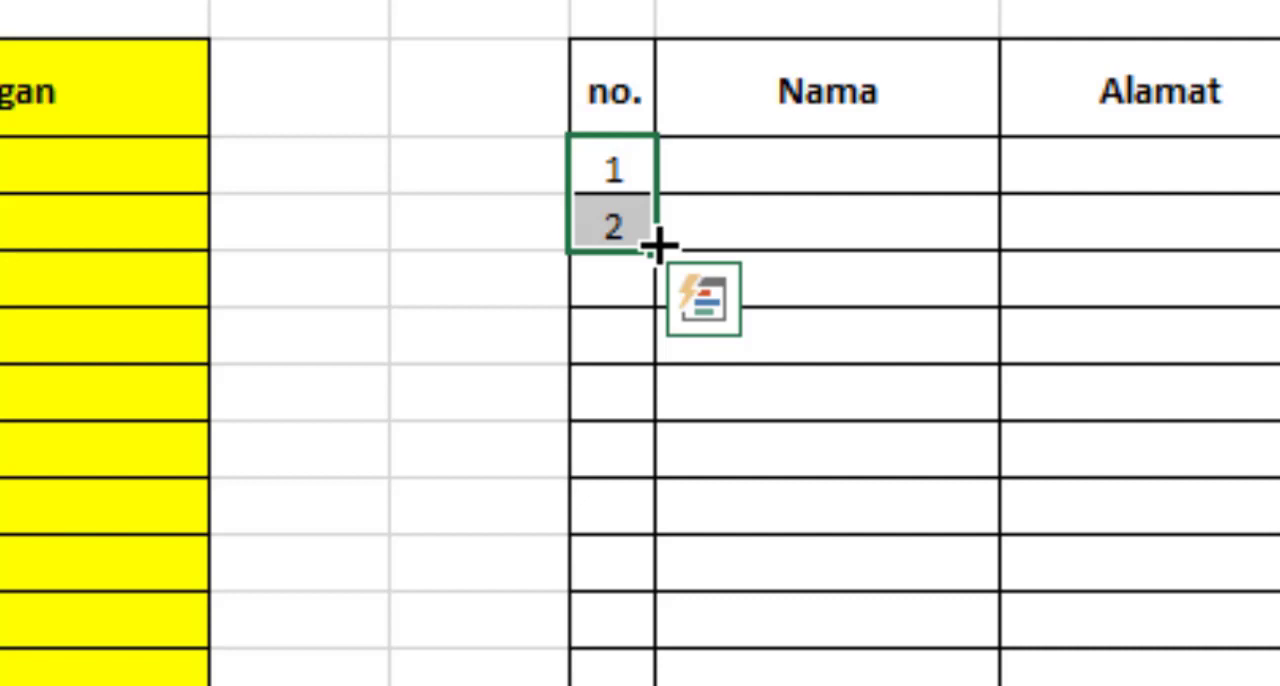
{"action": "left_click_drag", "start_coordinate": [656, 254], "coordinate": [658, 684]}
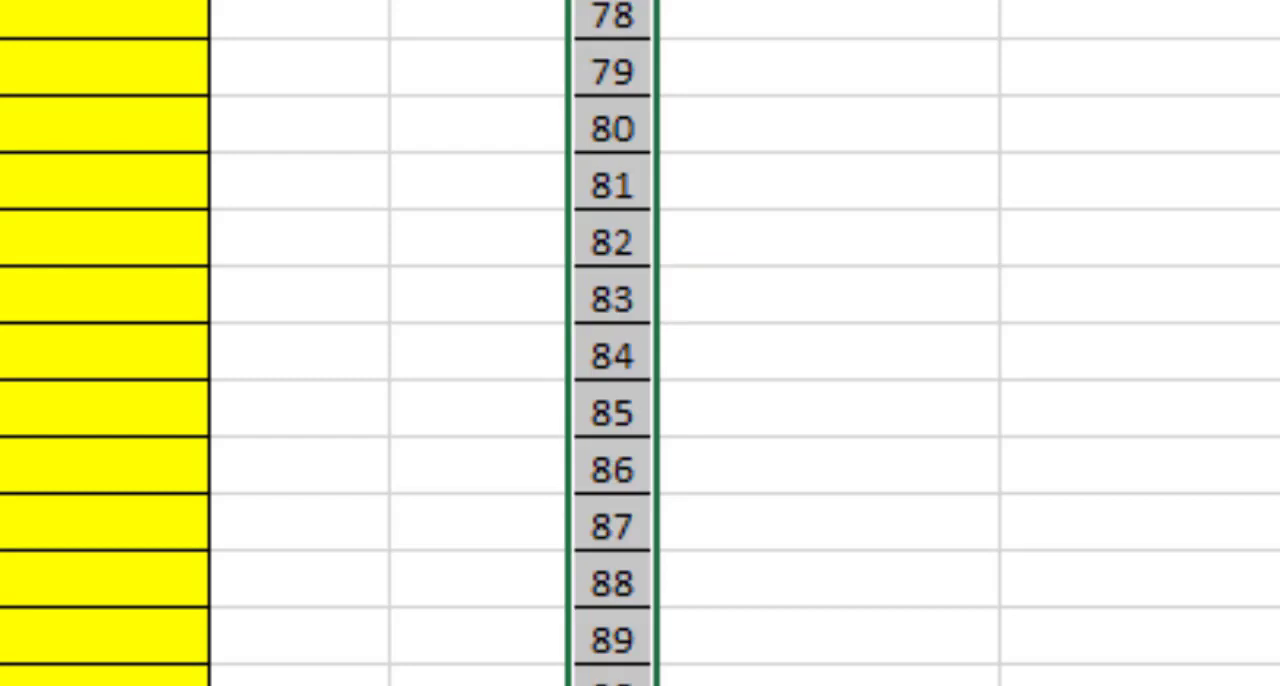
{"action": "scroll", "coordinate": [640, 343], "scroll_direction": "up", "scroll_amount": 9}
{"action": "scroll", "coordinate": [640, 343], "scroll_direction": "down", "scroll_amount": 8}
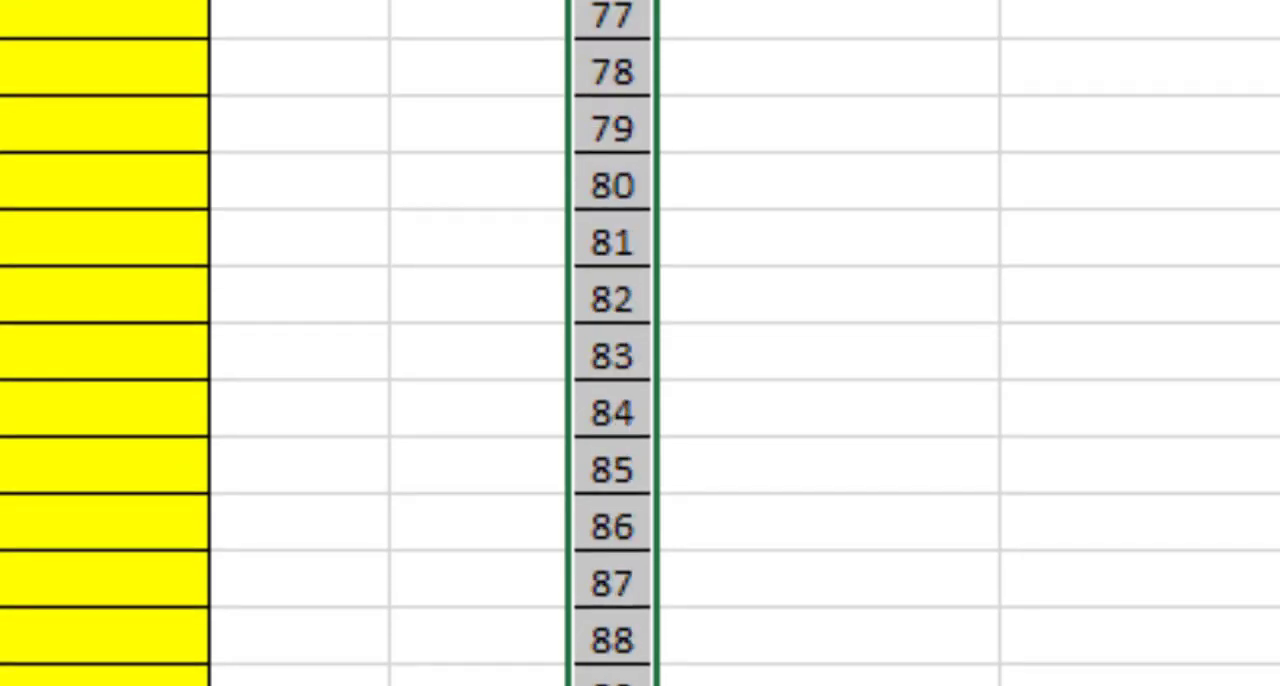
{"action": "left_click", "coordinate": [954, 660]}
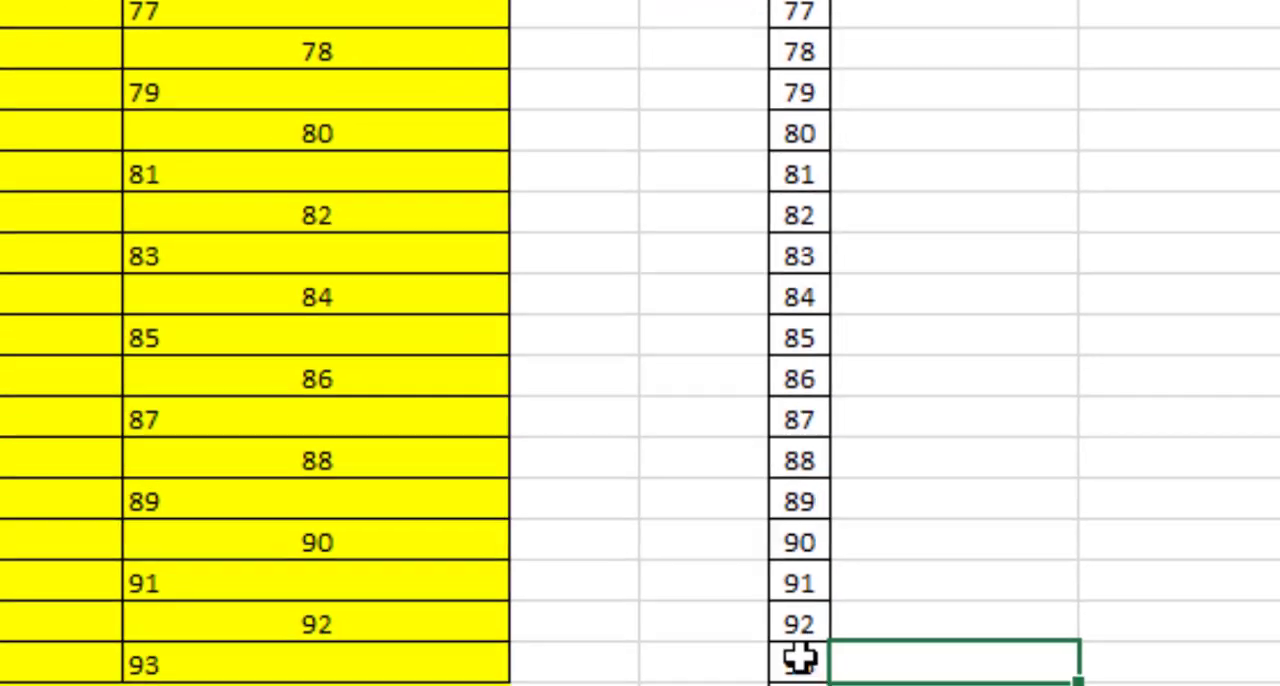
Extend the second table's no. column from the 93 and 94 cells to beyond 100
{"action": "left_click", "coordinate": [800, 660]}
{"action": "left_click_drag", "start_coordinate": [866, 573], "coordinate": [862, 600]}
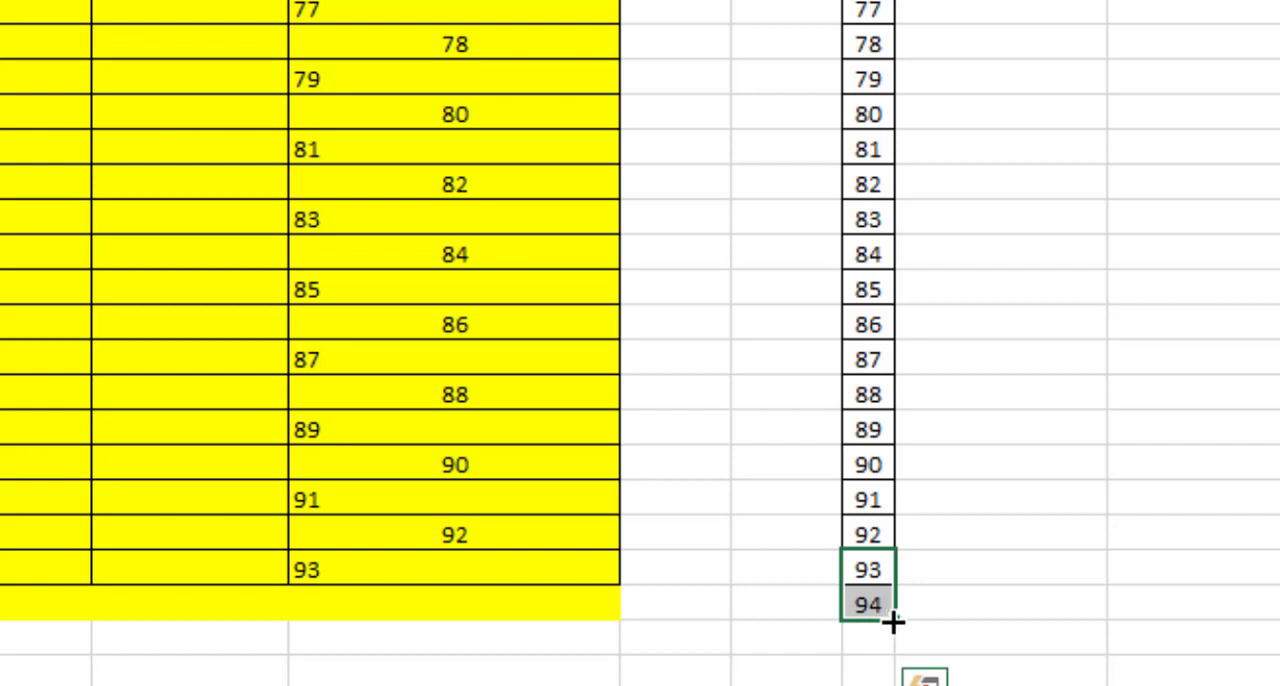
{"action": "left_click_drag", "start_coordinate": [894, 622], "coordinate": [895, 684]}
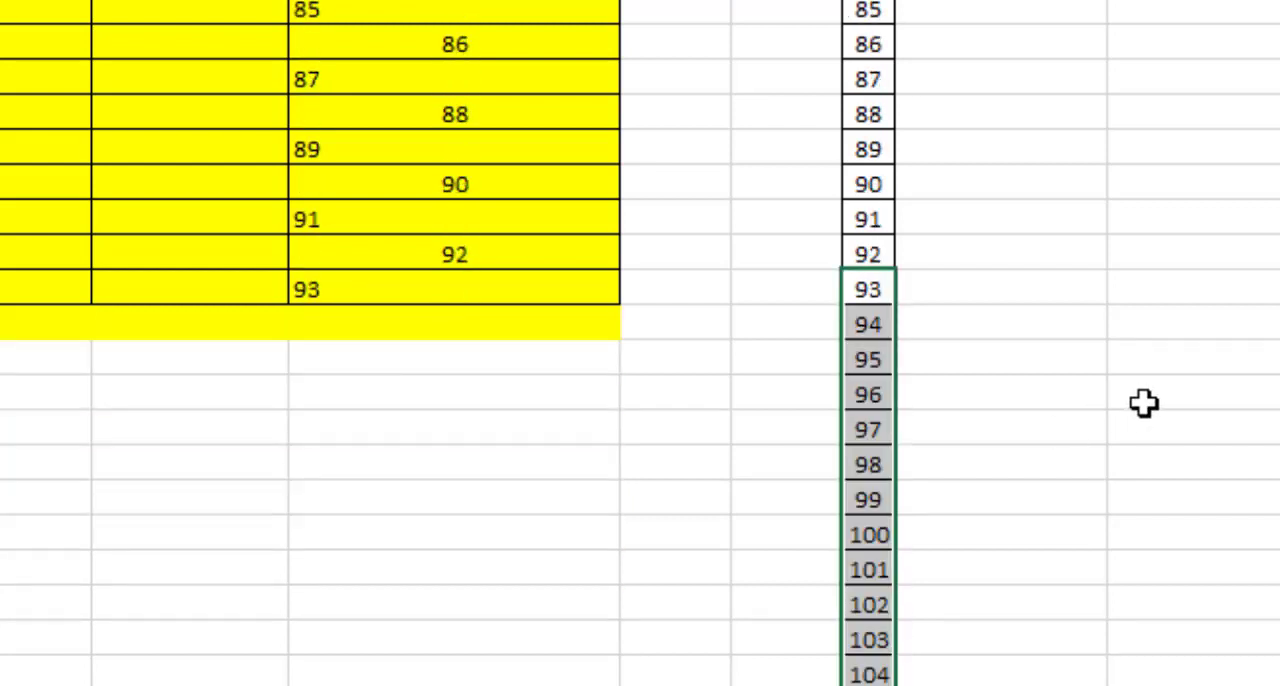
{"action": "left_click", "coordinate": [1143, 403]}
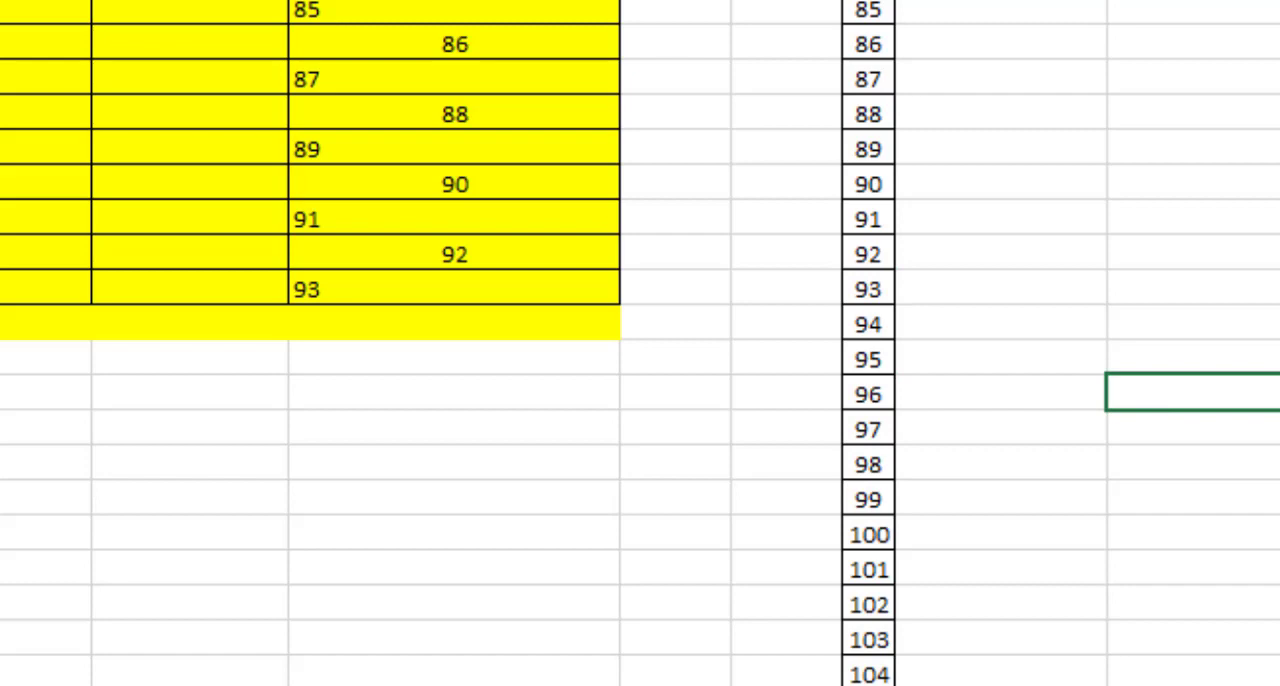
Enter 1, 2 and 3 in the second table's Nama column at rows 1, 3 and 5, leaving a blank row between them
{"action": "scroll", "coordinate": [640, 343], "scroll_direction": "up", "scroll_amount": 20}
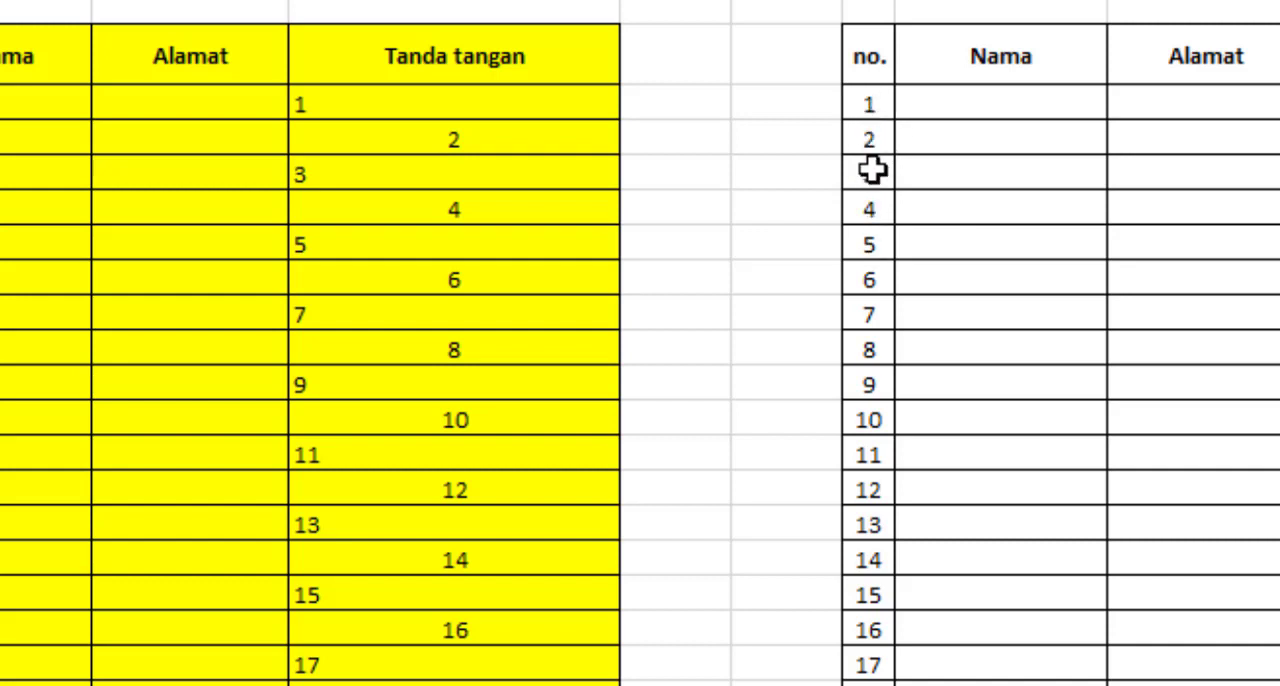
{"action": "left_click", "coordinate": [1050, 108]}
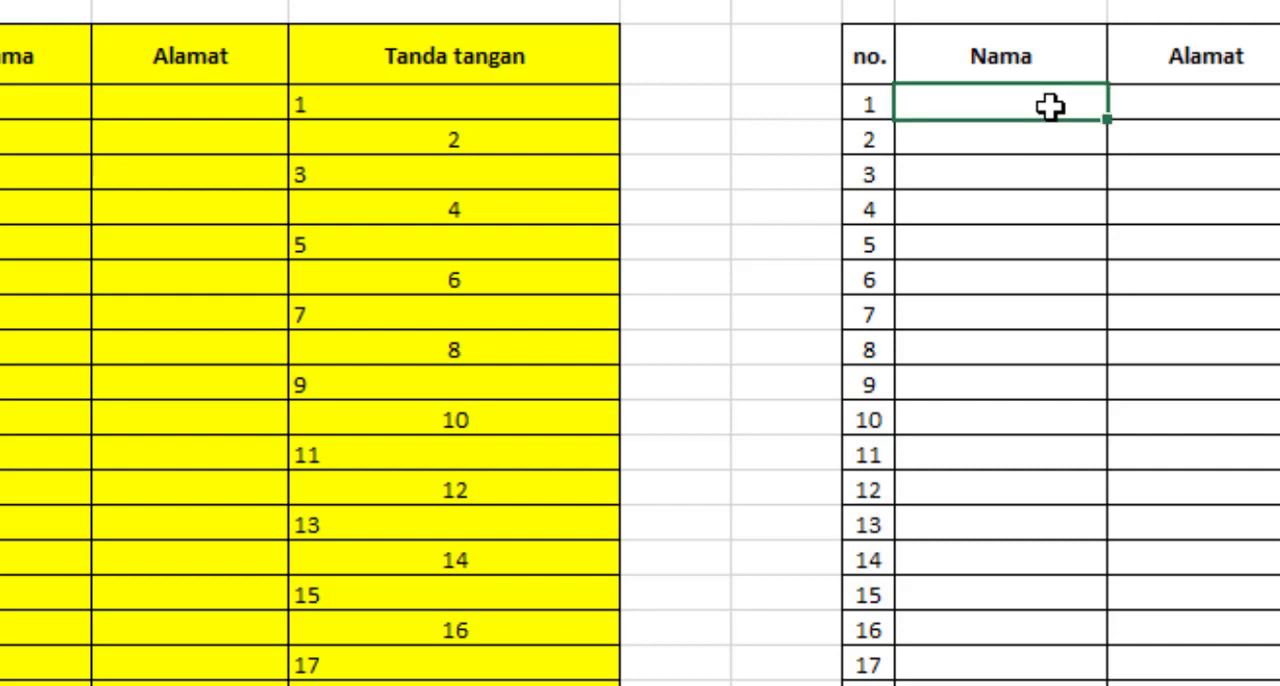
{"action": "type", "text": "1"}
{"action": "left_click", "coordinate": [997, 169]}
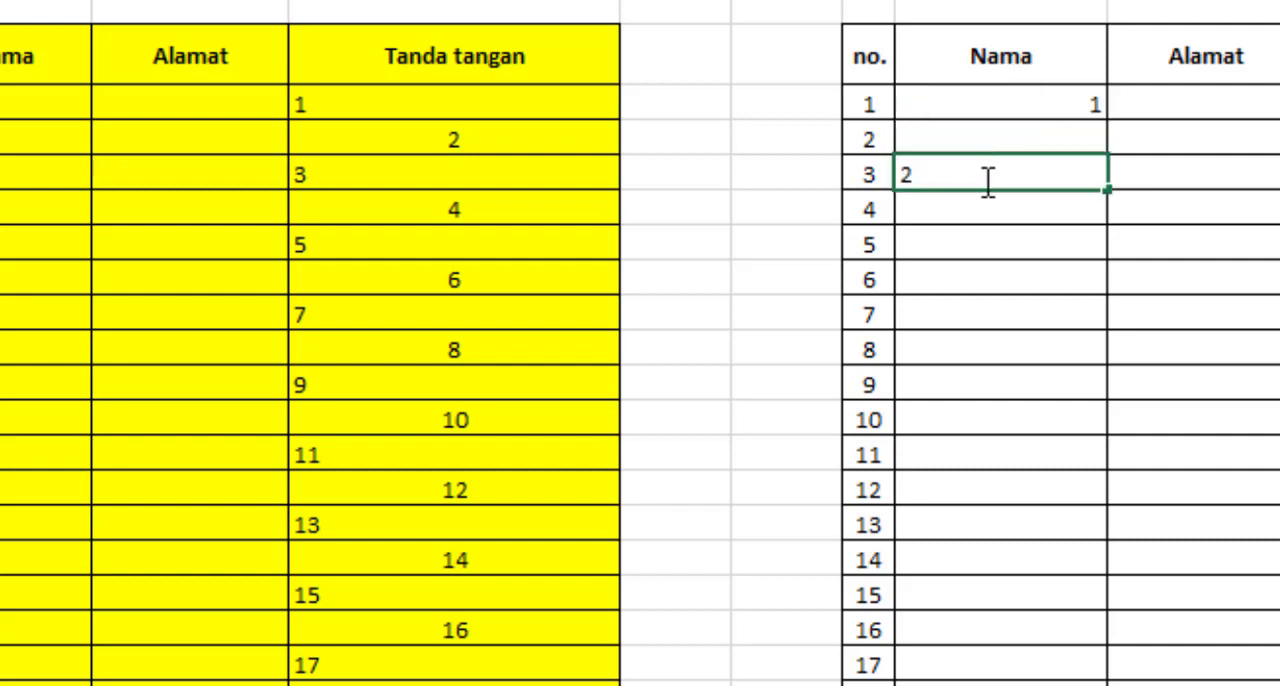
{"action": "left_click", "coordinate": [940, 241]}
{"action": "type", "text": "3"}
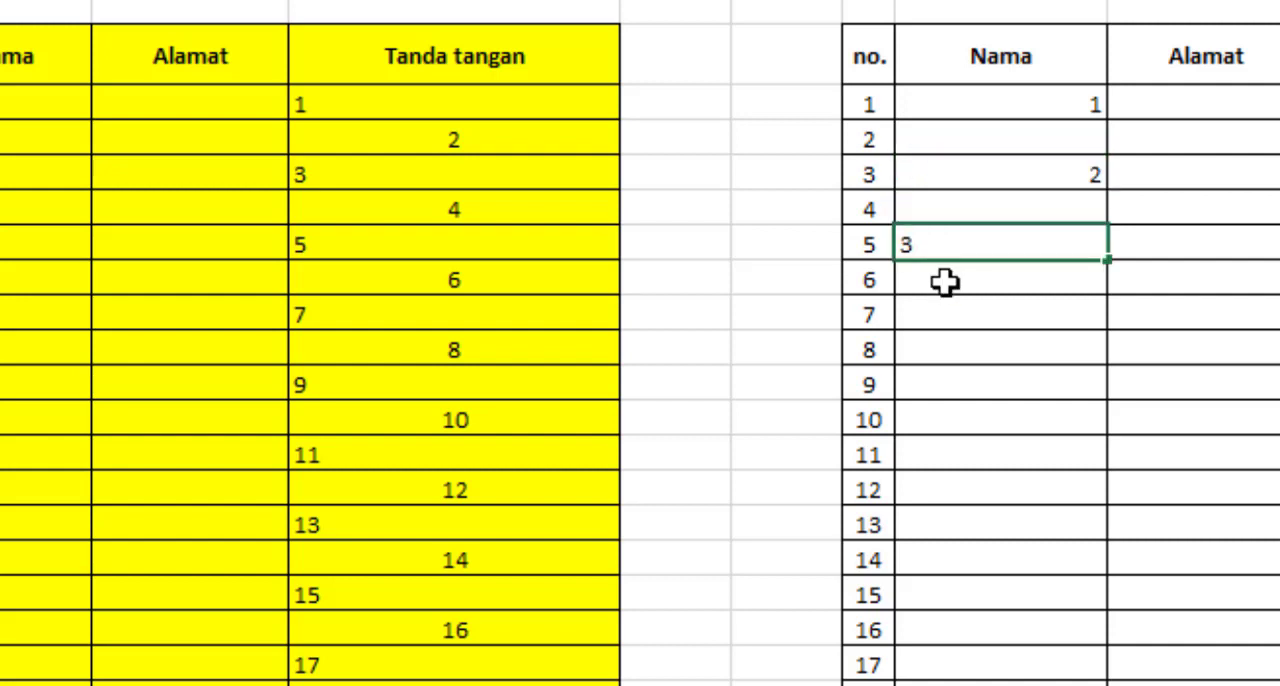
{"action": "left_click", "coordinate": [943, 281]}
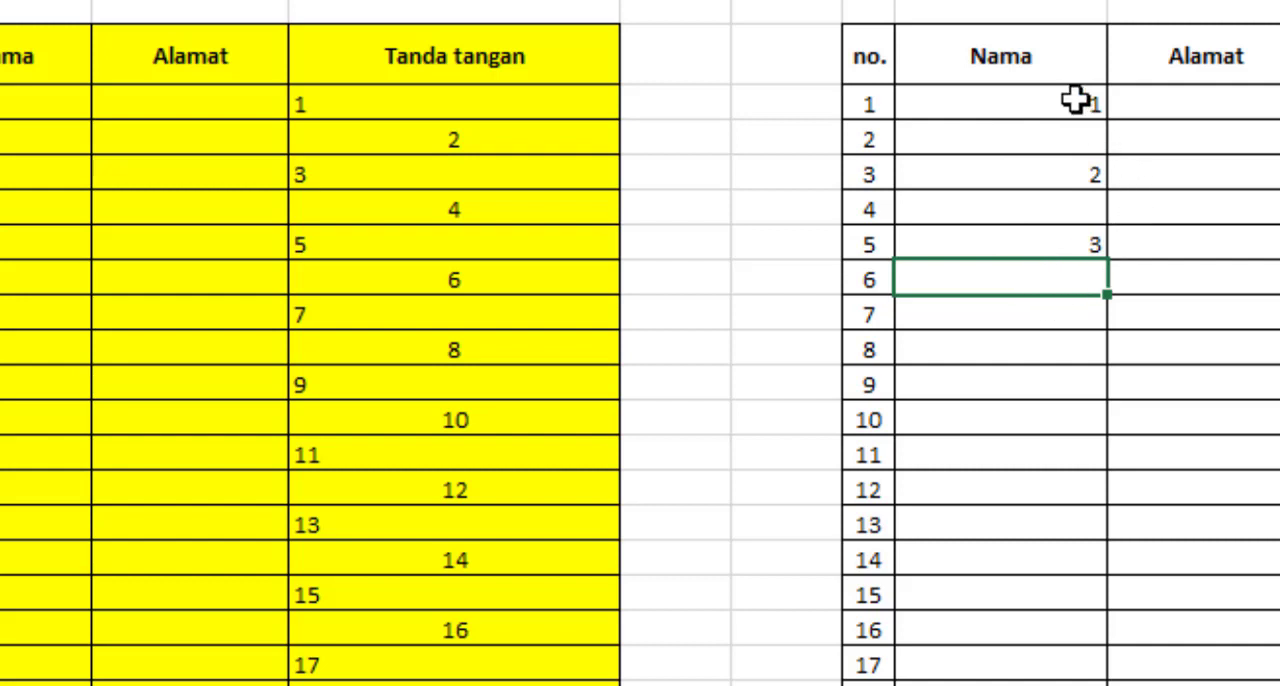
Fill the every-other-row numbering down the Nama column from its first four rows, reaching 9 at row no. 17
{"action": "left_click_drag", "start_coordinate": [1075, 100], "coordinate": [1075, 210]}
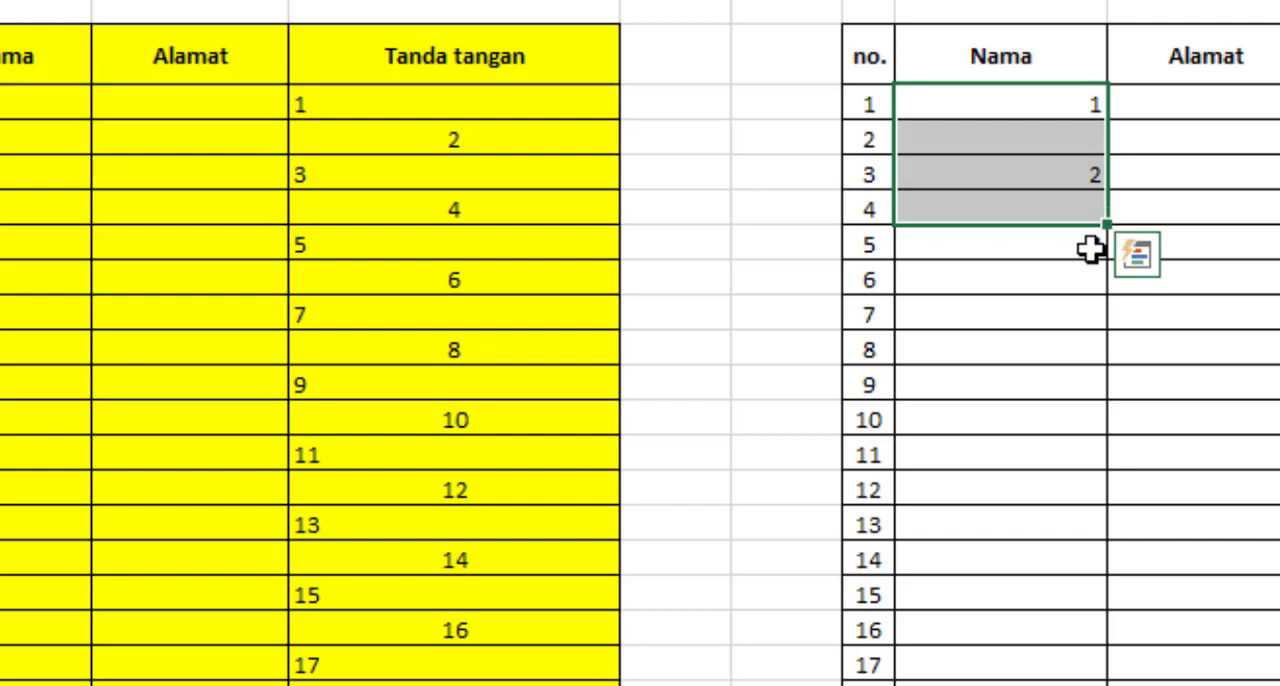
{"action": "left_click_drag", "start_coordinate": [1106, 224], "coordinate": [1097, 640]}
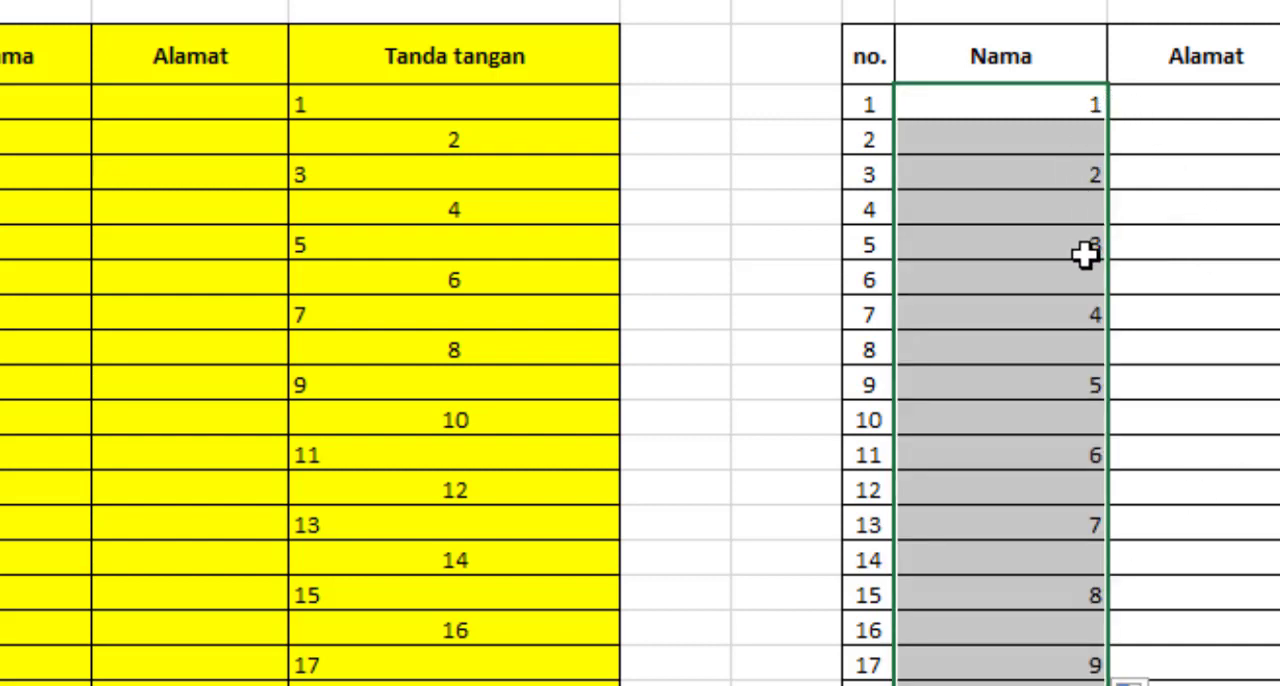
{"action": "left_click", "coordinate": [1160, 340]}
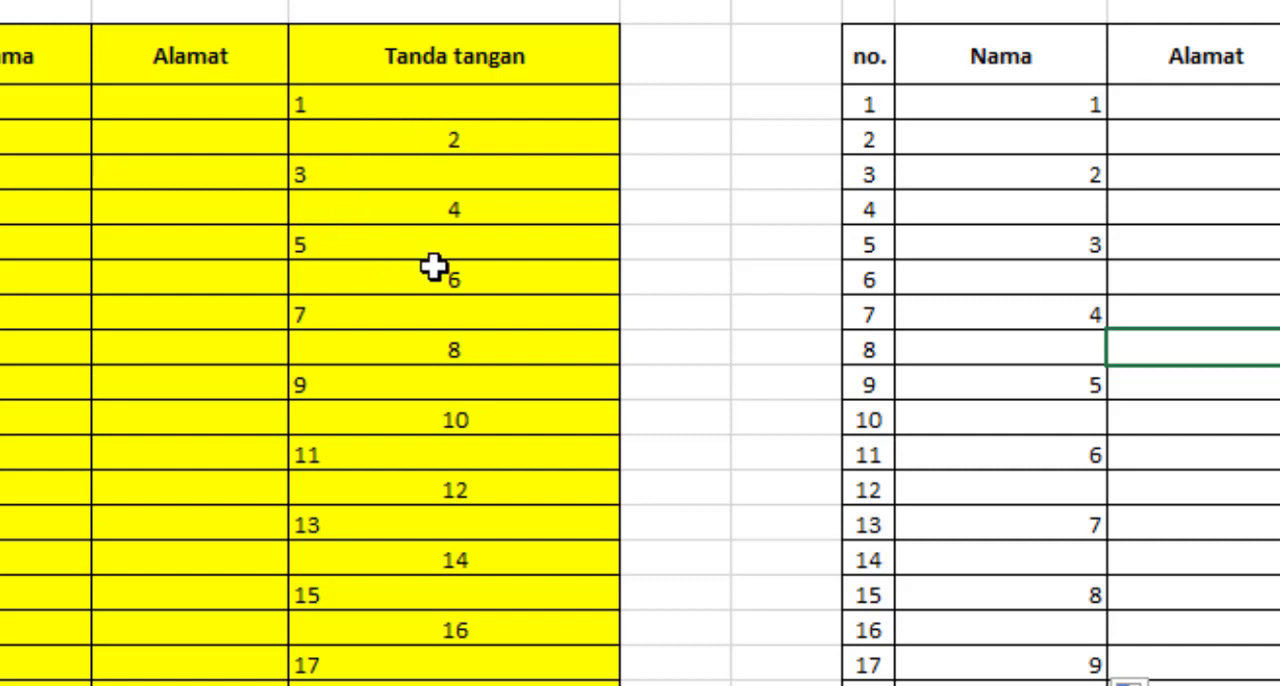
Enter 1 and 2 in the first two rows of the second table's Tanda tangan column
{"action": "left_click", "coordinate": [1279, 106]}
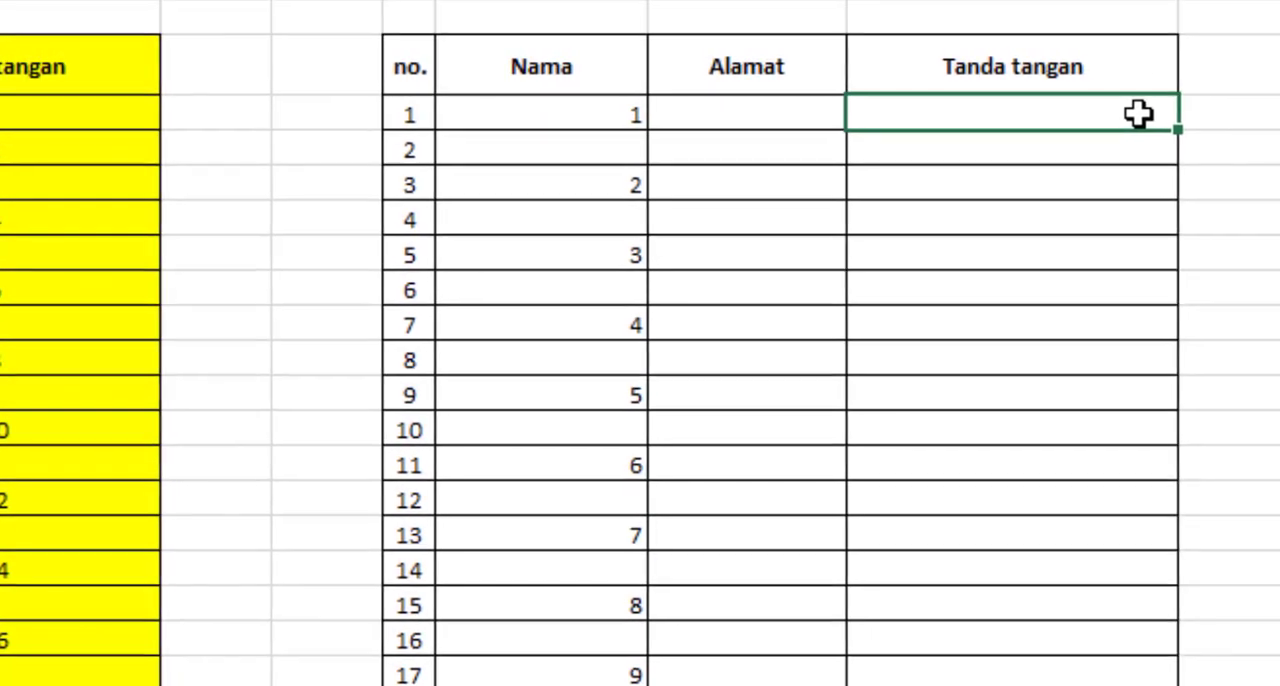
{"action": "type", "text": "1"}
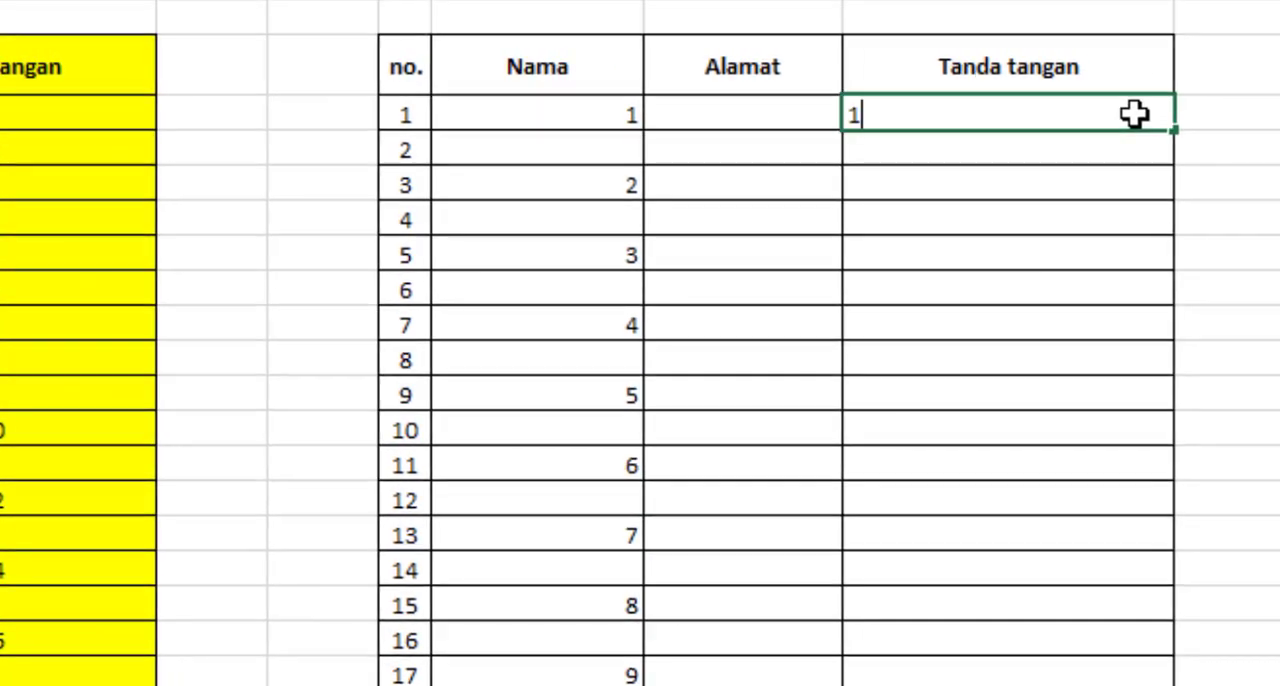
{"action": "key", "text": "Return"}
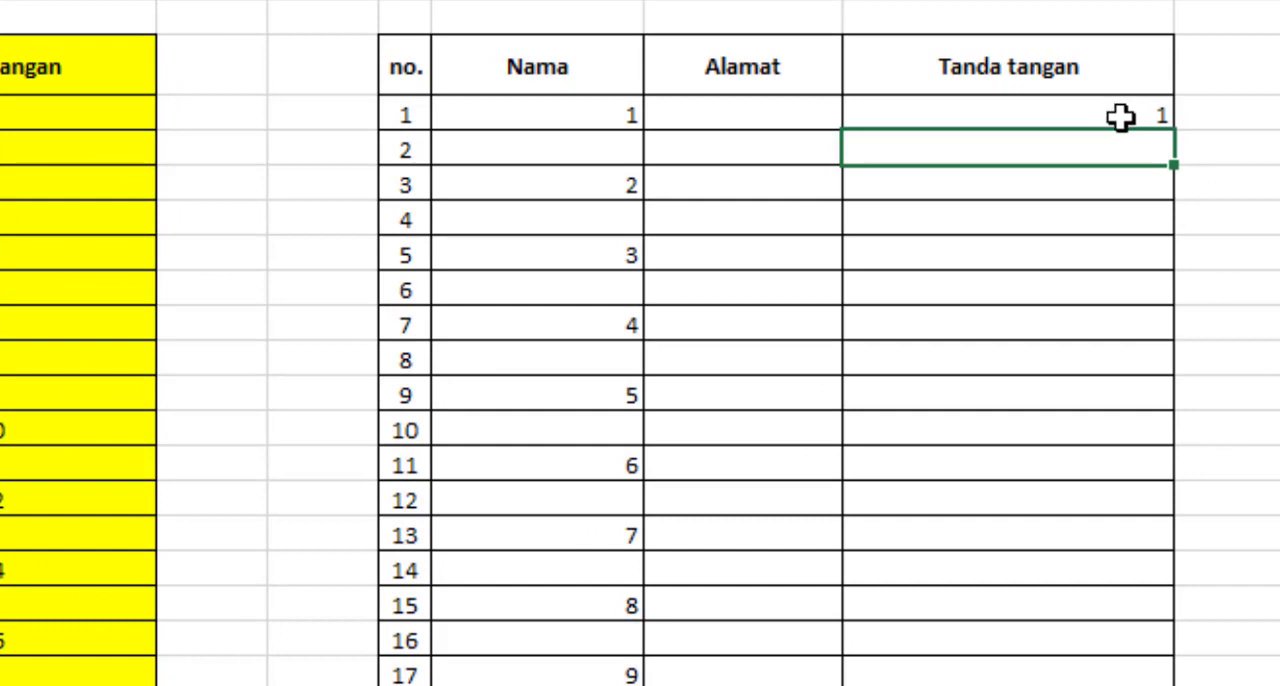
{"action": "type", "text": "2"}
{"action": "key", "text": "Return"}
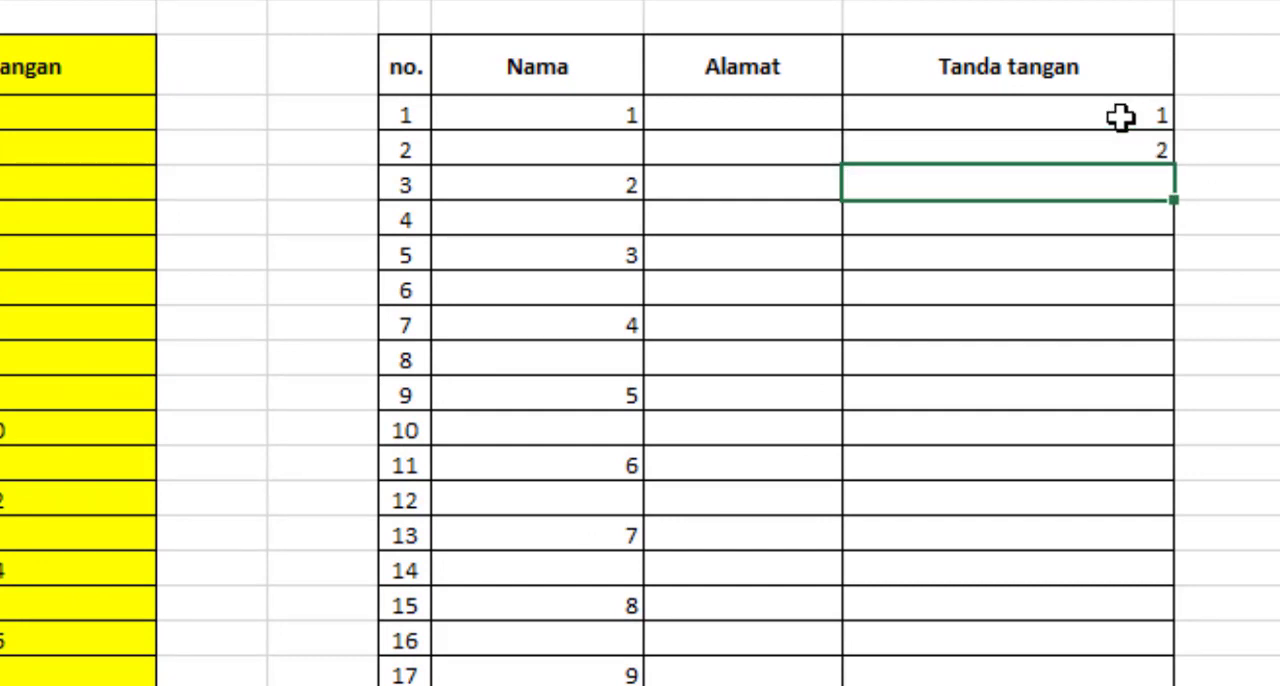
{"action": "left_click", "coordinate": [1279, 185]}
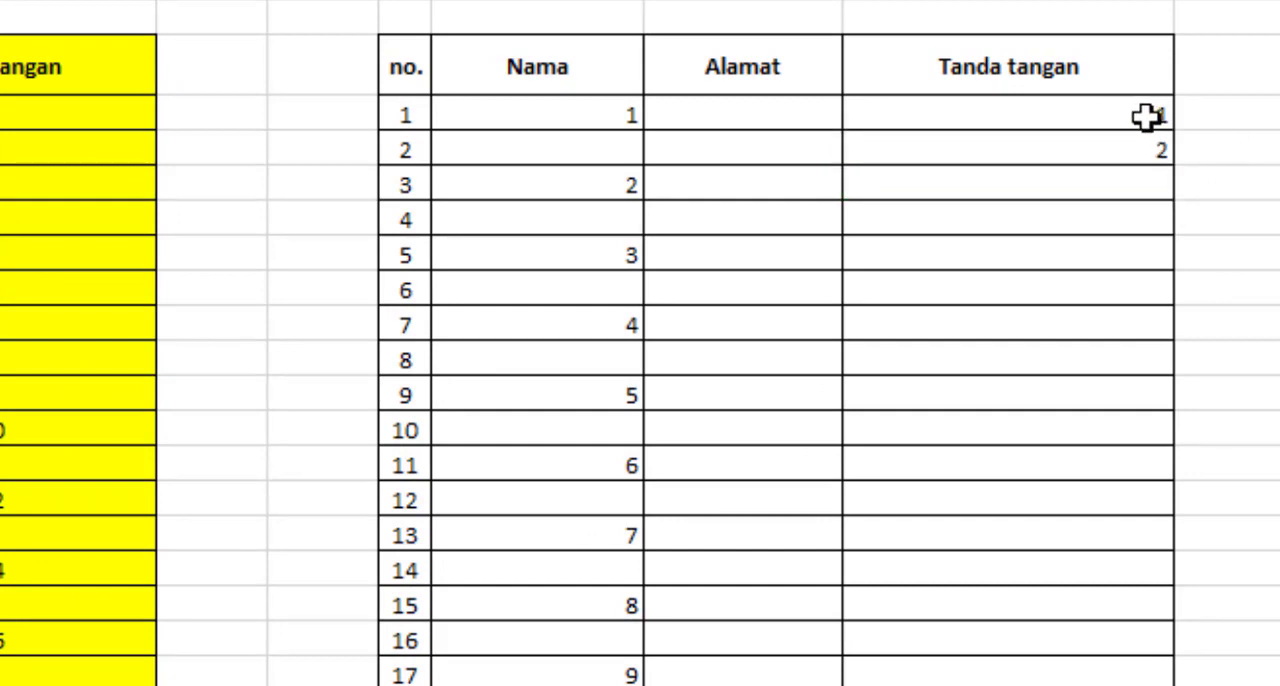
Left-align the 1 and center the 2 in the second table's Tanda tangan column
{"action": "left_click", "coordinate": [1057, 116]}
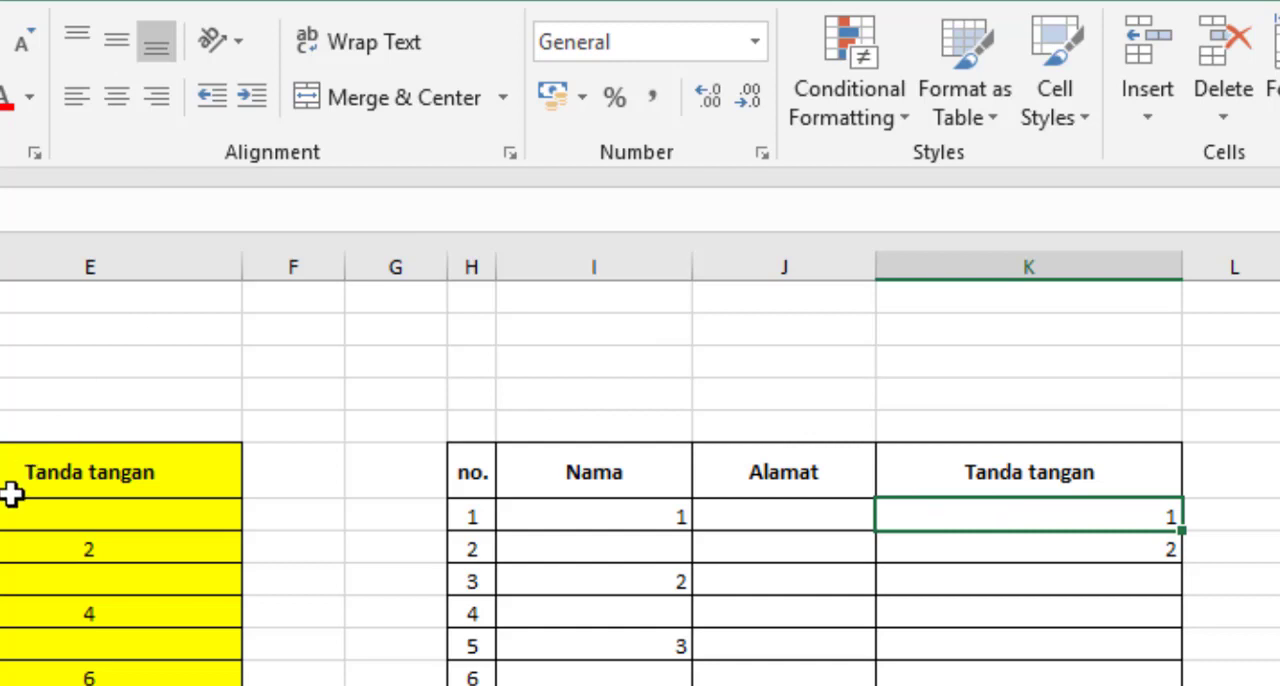
{"action": "left_click", "coordinate": [81, 107]}
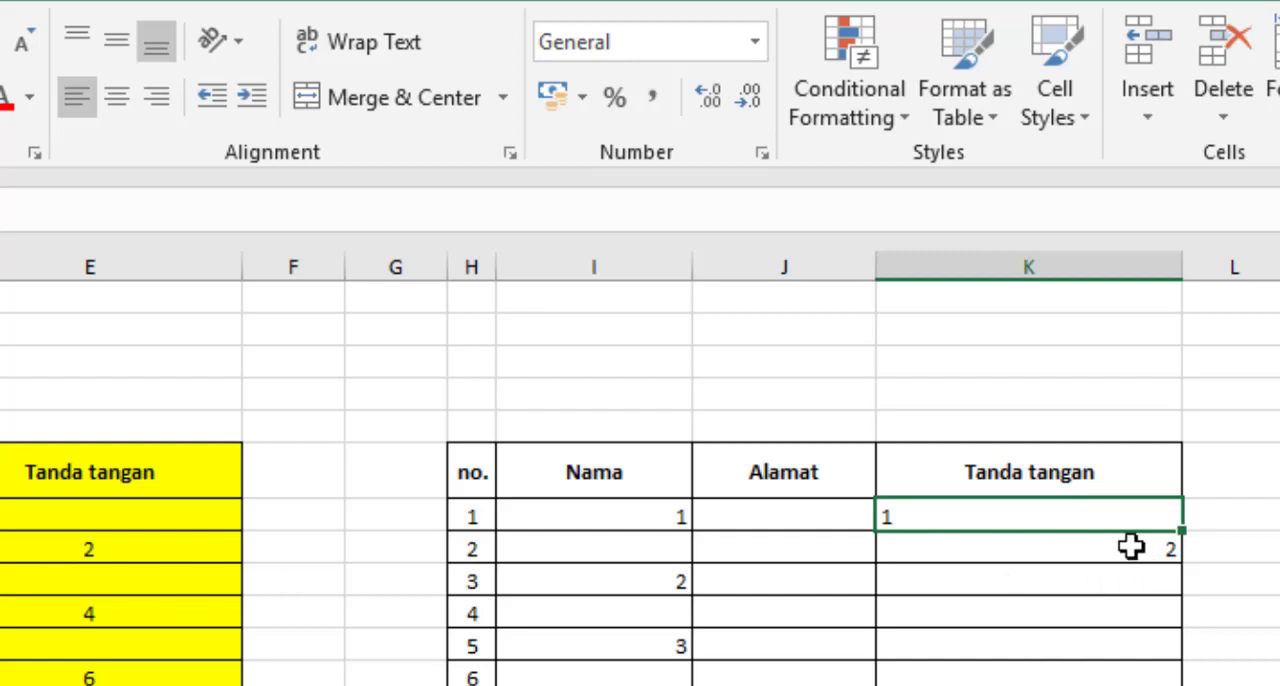
{"action": "left_click", "coordinate": [1134, 547]}
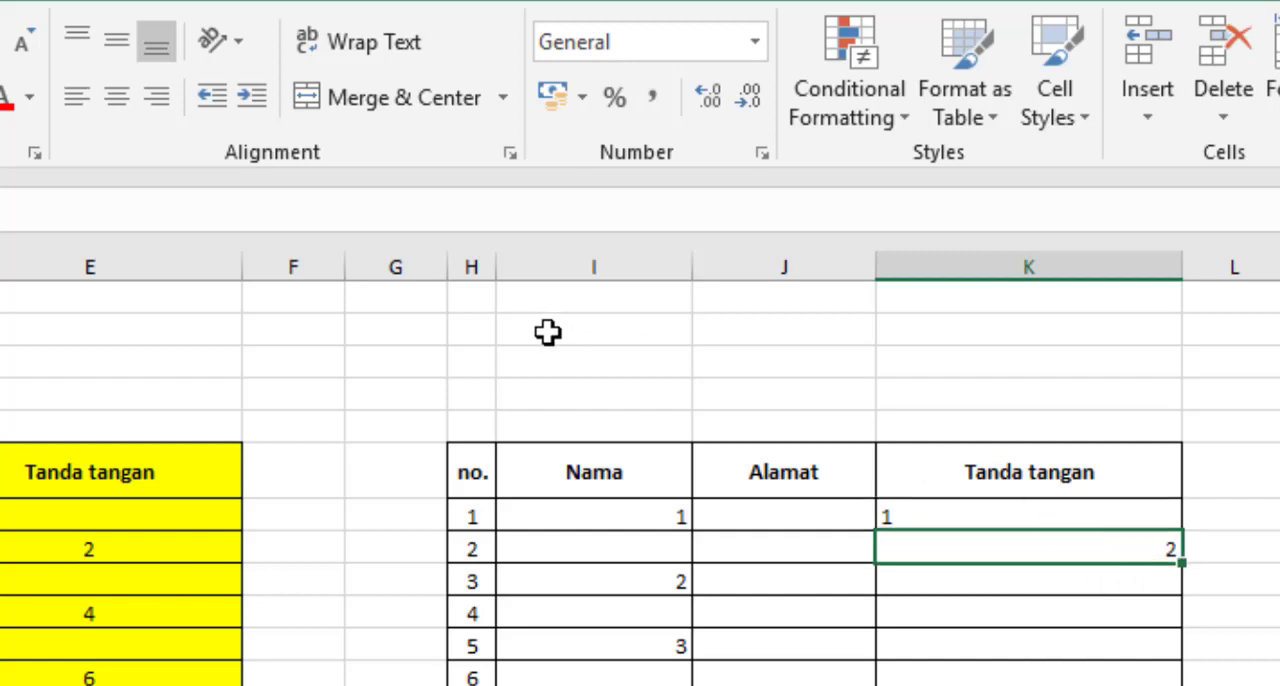
{"action": "left_click", "coordinate": [118, 96]}
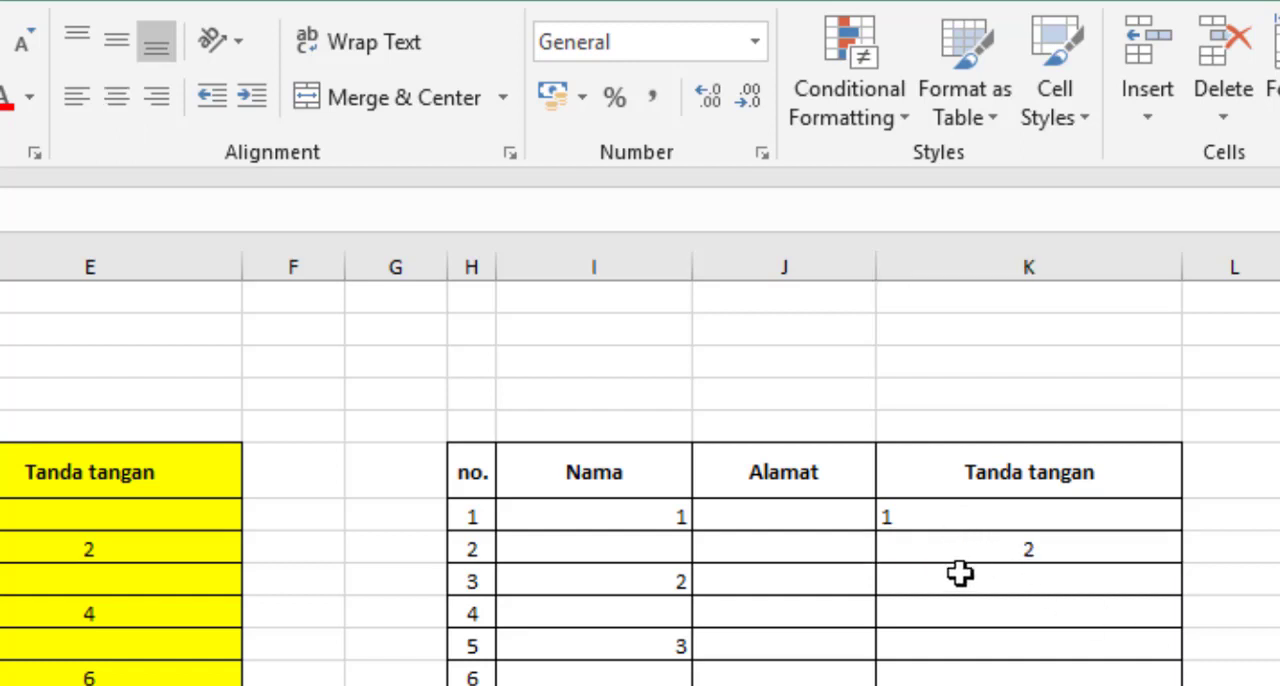
Fill the alternately left-aligned and centered numbering down the second table's Tanda tangan column from its first two rows
{"action": "left_click_drag", "start_coordinate": [1106, 516], "coordinate": [1115, 542]}
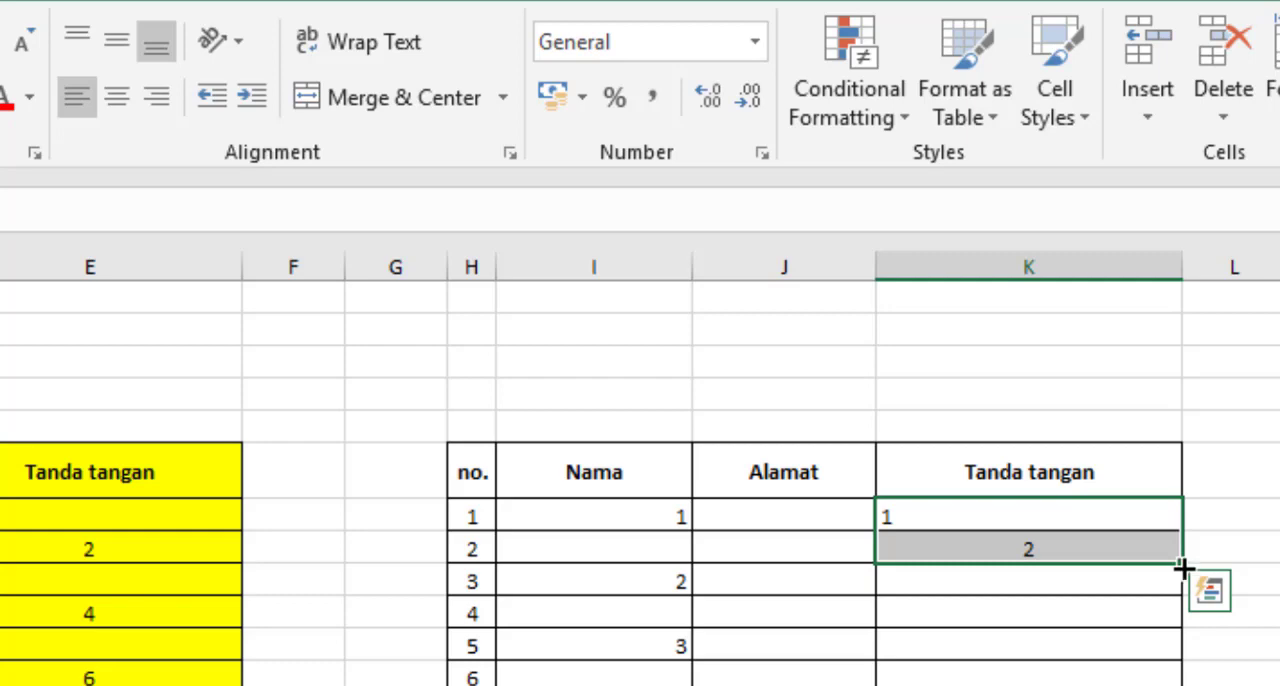
{"action": "left_click_drag", "start_coordinate": [1183, 567], "coordinate": [1128, 685]}
{"action": "left_click", "coordinate": [1278, 340]}
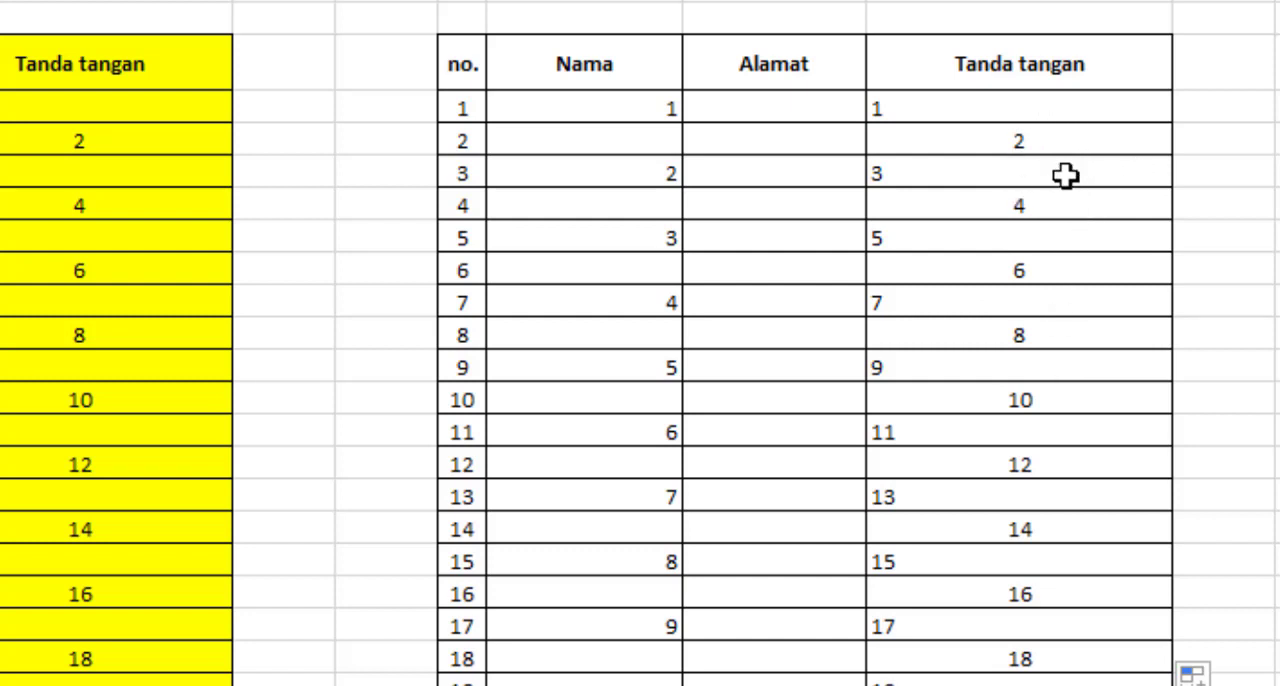
Enter senin in N7 and selasa in N8, in the empty area beside the second table
{"action": "left_click", "coordinate": [1274, 225]}
{"action": "scroll", "coordinate": [640, 343], "scroll_direction": "right", "scroll_amount": 2}
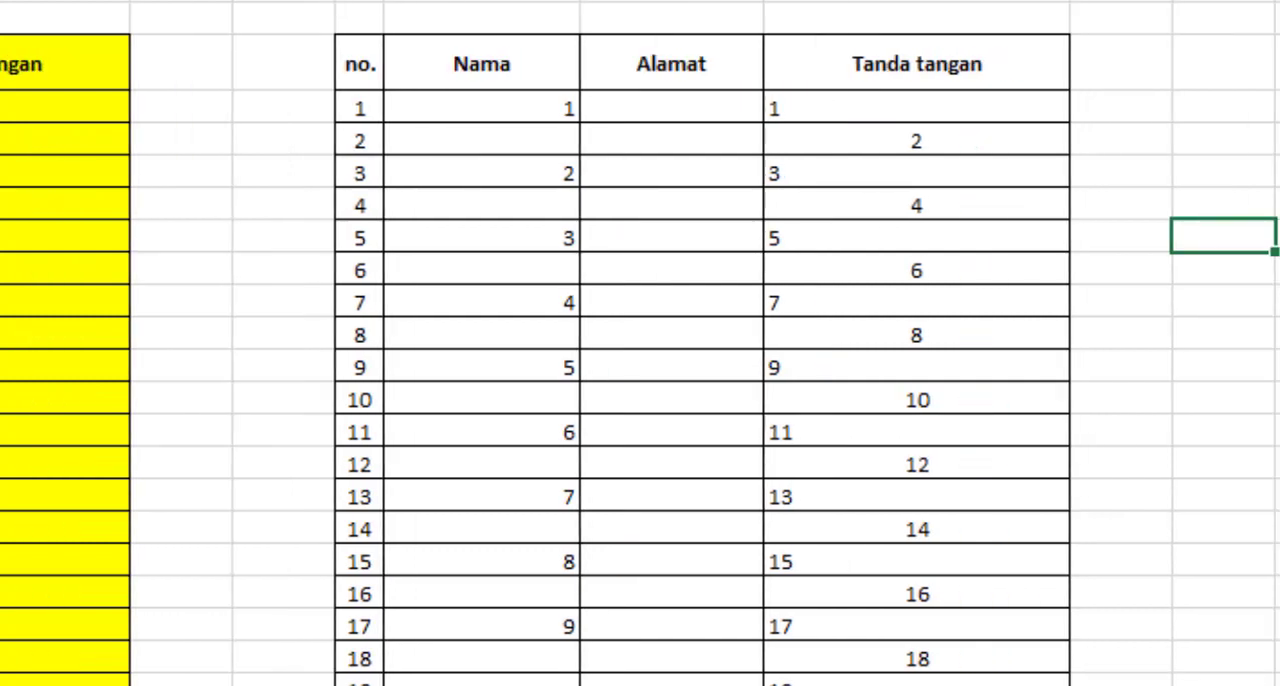
{"action": "scroll", "coordinate": [640, 343], "scroll_direction": "right", "scroll_amount": 1}
{"action": "scroll", "coordinate": [640, 343], "scroll_direction": "right", "scroll_amount": 6}
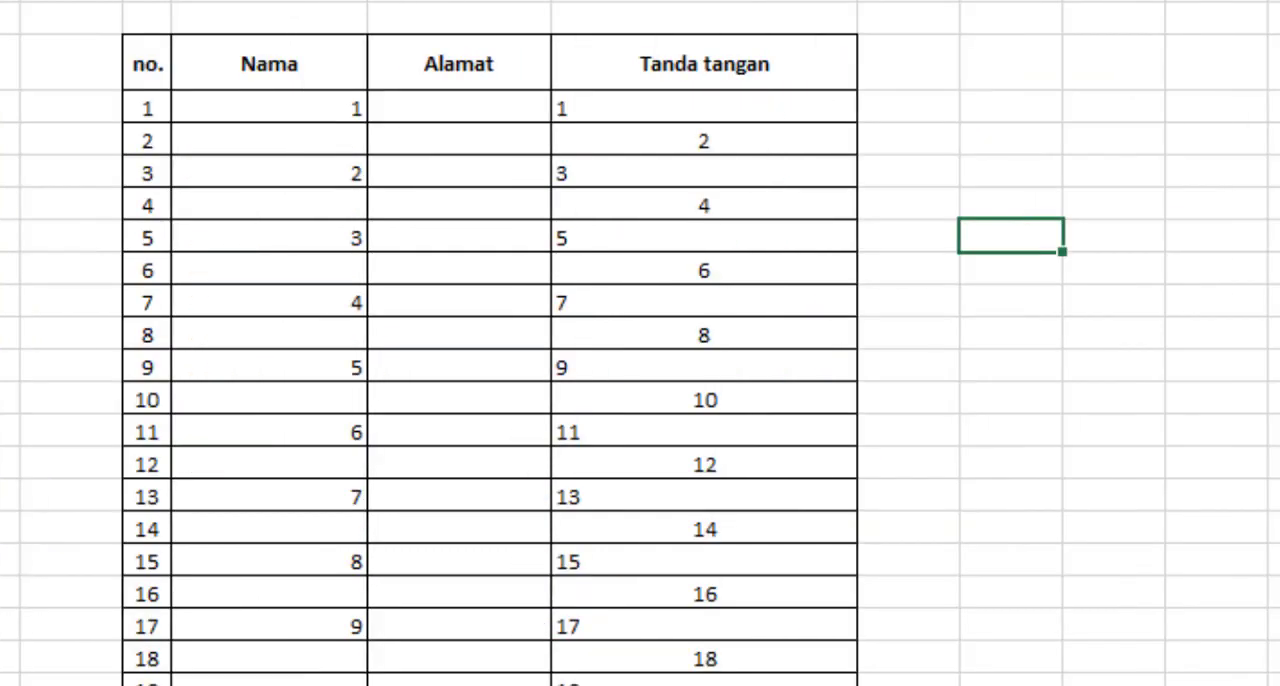
{"action": "left_click_drag", "start_coordinate": [983, 0], "coordinate": [1132, 0]}
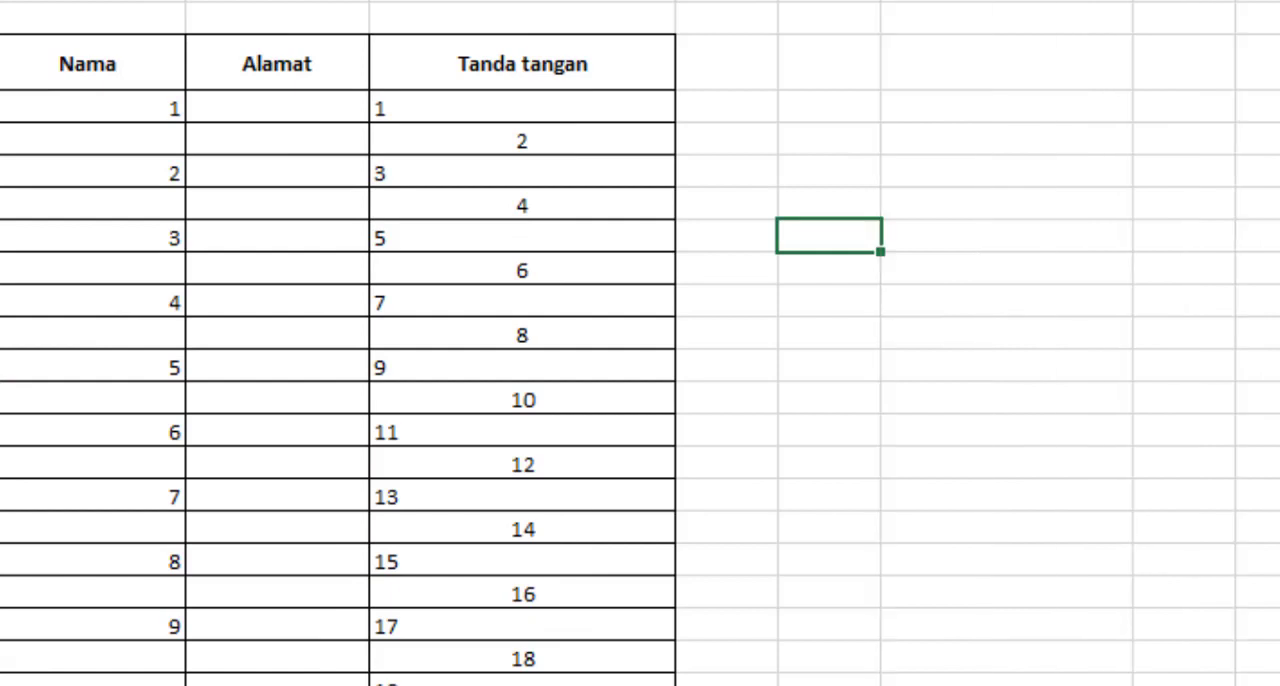
{"action": "left_click", "coordinate": [1047, 102]}
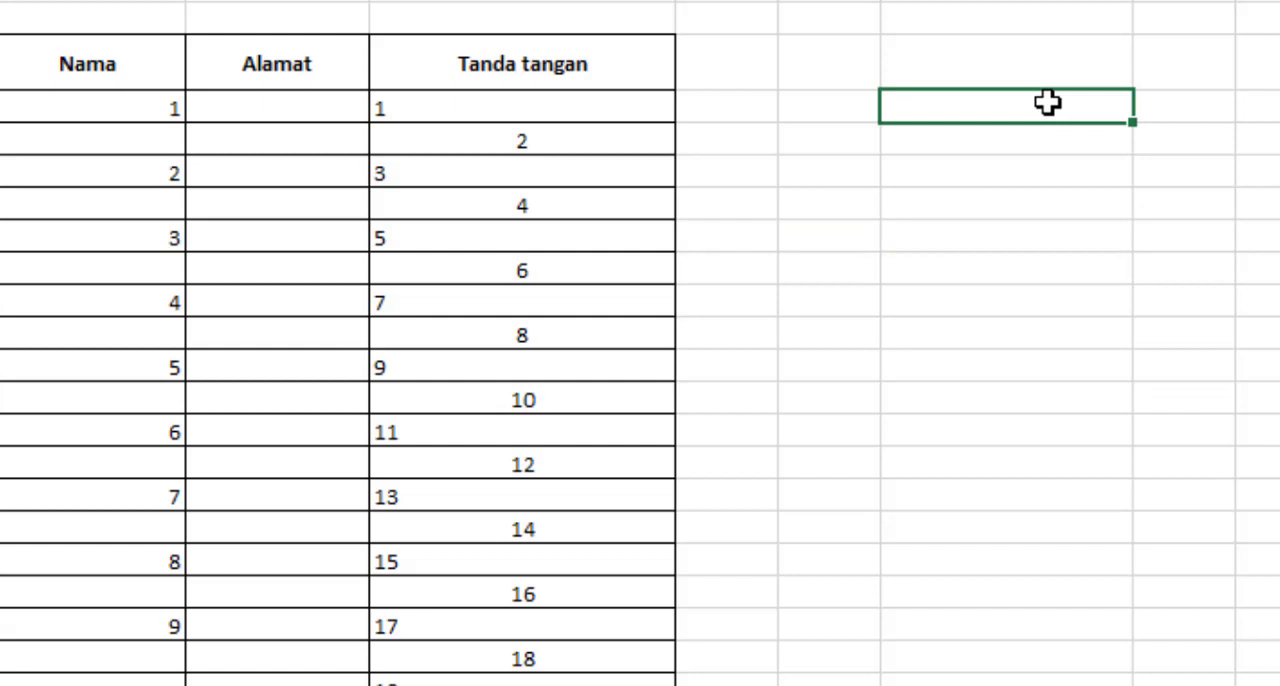
{"action": "type", "text": "senin"}
{"action": "key", "text": "Return"}
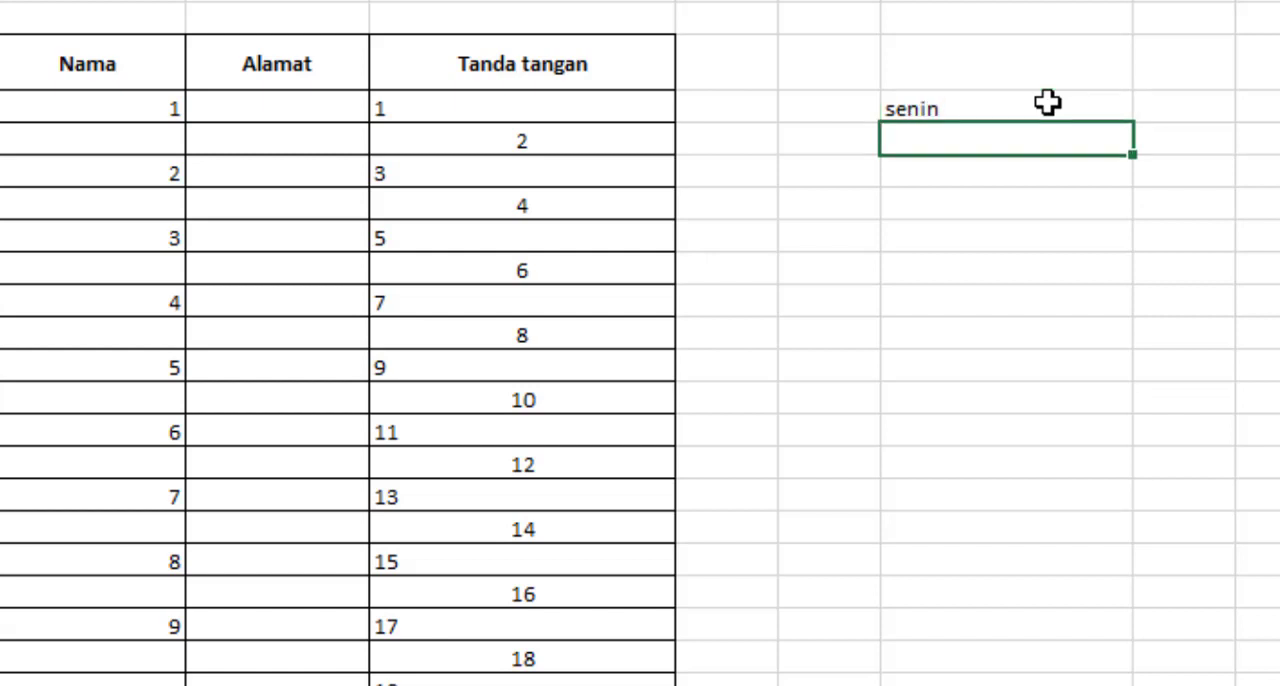
{"action": "type", "text": "sela"}
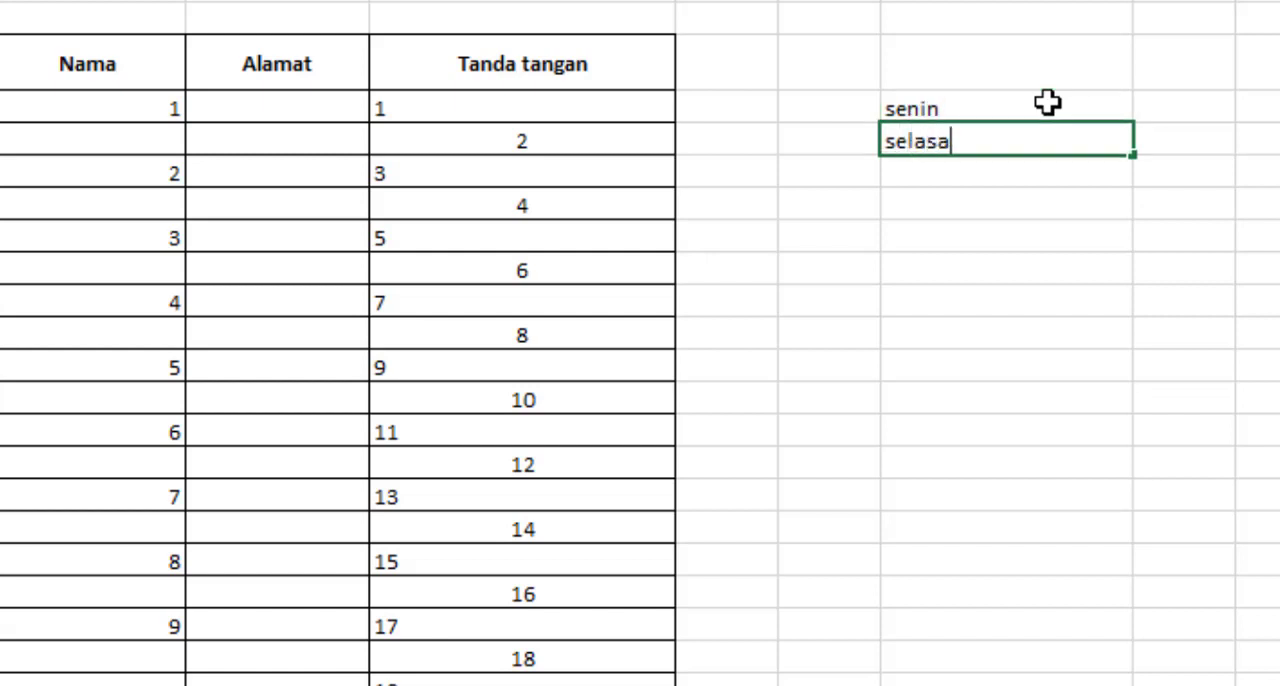
{"action": "type", "text": "sa"}
Fill the weekday series down column N from senin and selasa, ending at N23
{"action": "left_click_drag", "start_coordinate": [1047, 102], "coordinate": [1049, 146]}
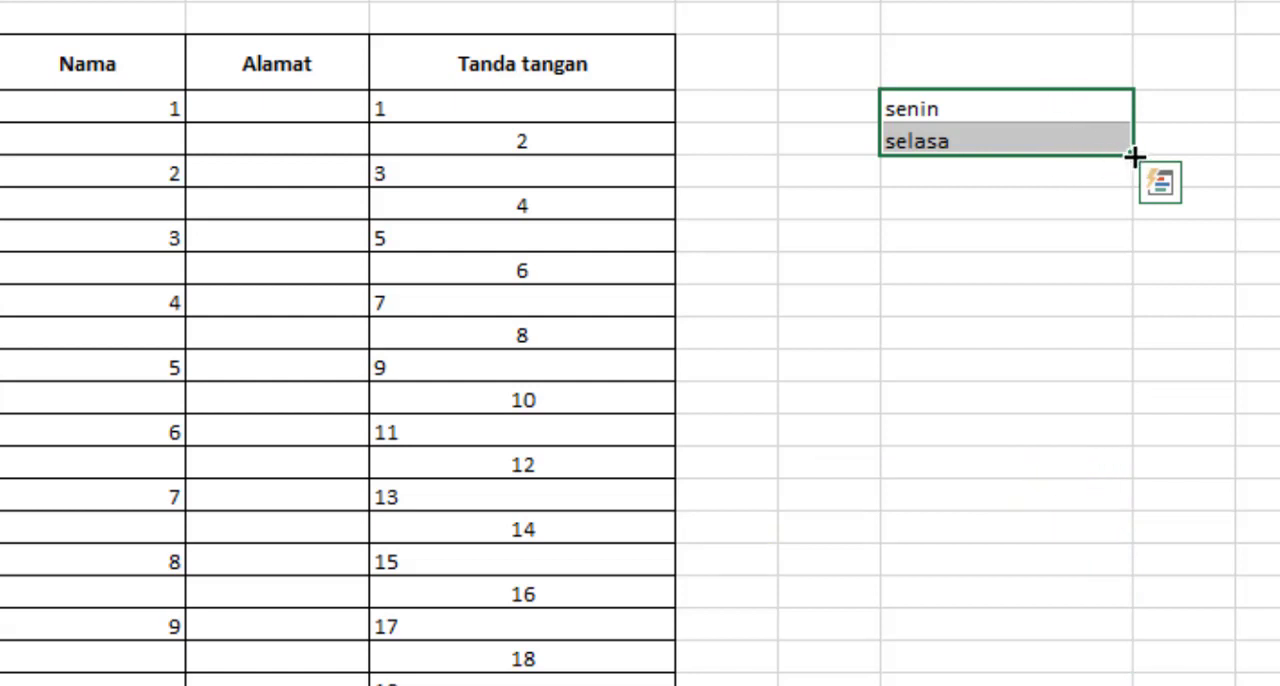
{"action": "left_click_drag", "start_coordinate": [1133, 157], "coordinate": [1107, 658]}
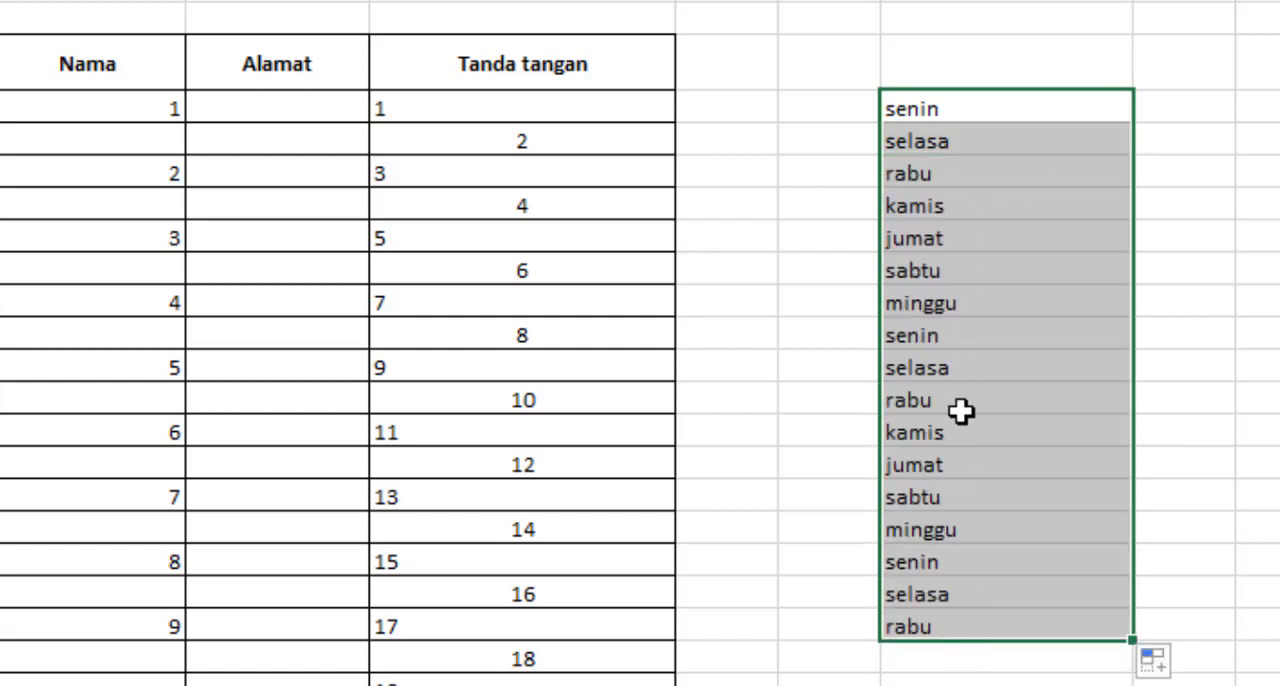
{"action": "left_click", "coordinate": [1228, 356]}
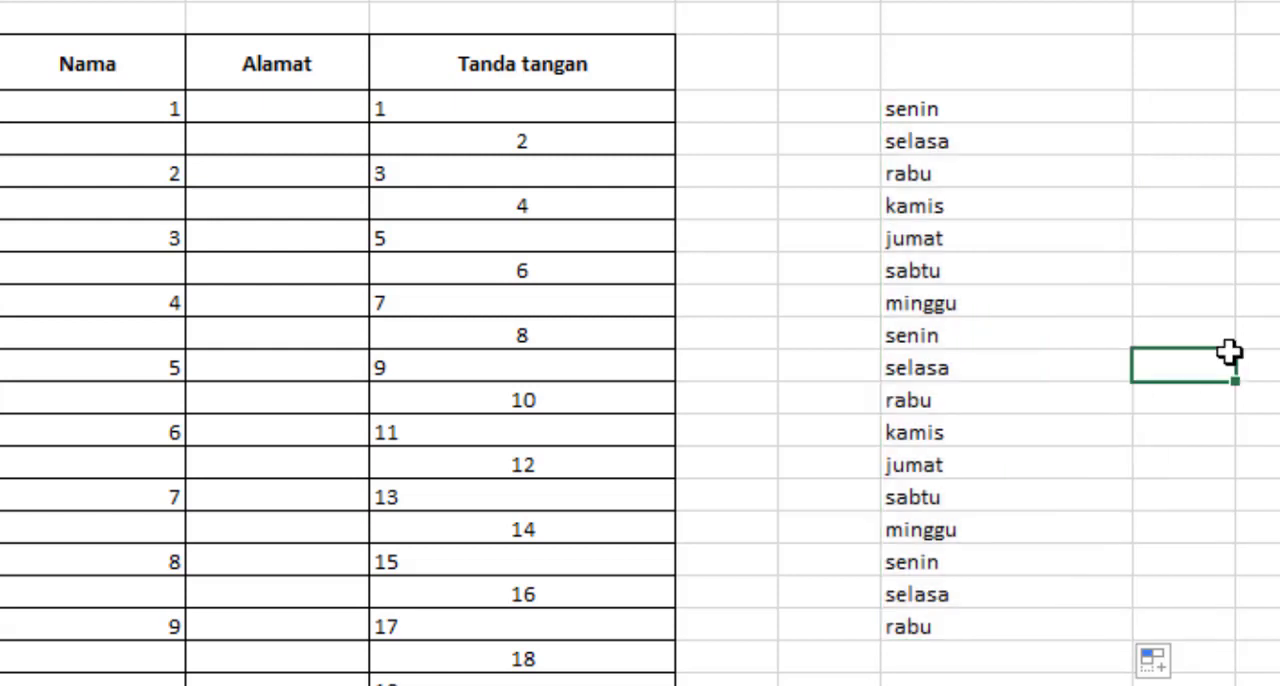
{"action": "left_click_drag", "start_coordinate": [960, 107], "coordinate": [969, 132]}
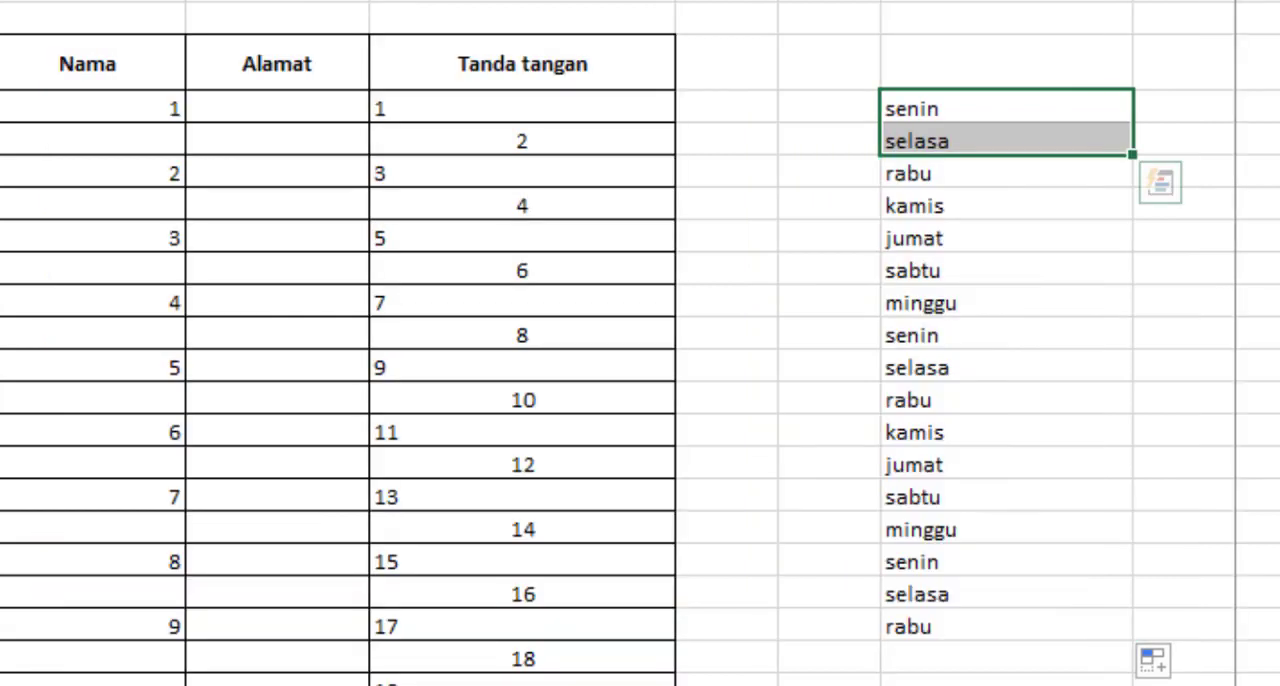
Clear the month list in column P and enter februari in P7 and maret in P8
{"action": "left_click", "coordinate": [1257, 107]}
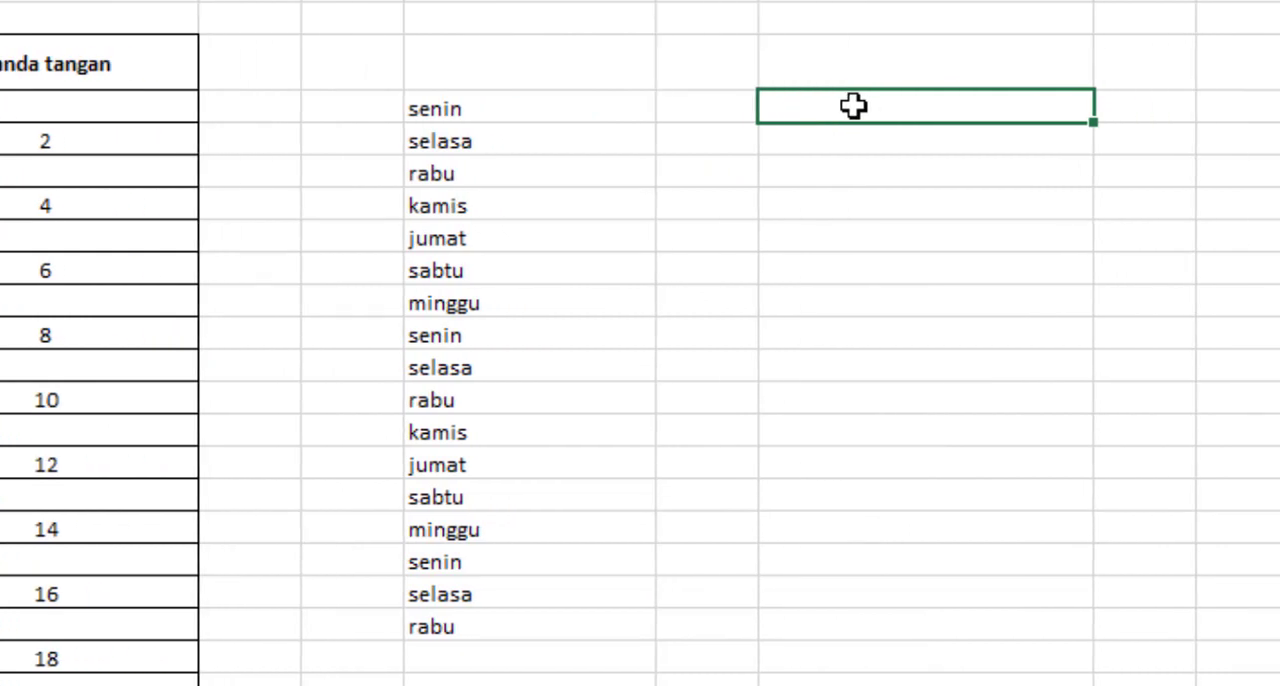
{"action": "type", "text": "februari"}
{"action": "key", "text": "Return"}
{"action": "type", "text": "n"}
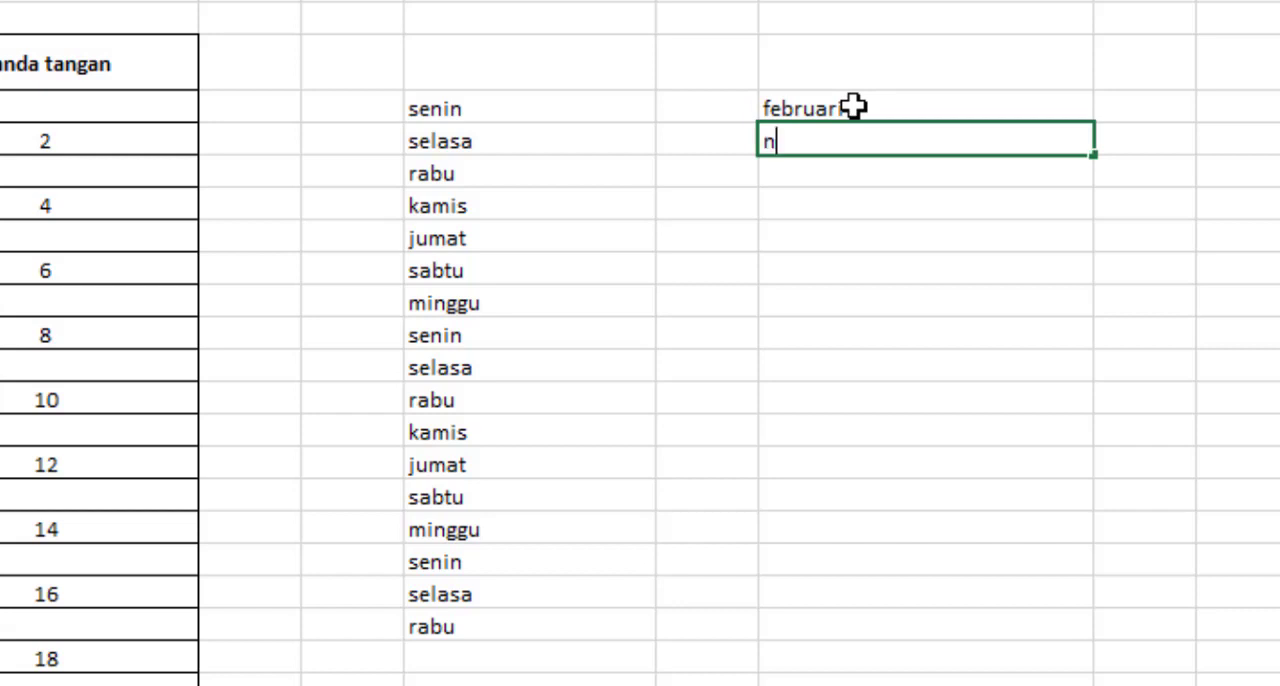
{"action": "key", "text": "BackSpace"}
{"action": "type", "text": "maret"}
{"action": "key", "text": "Return"}
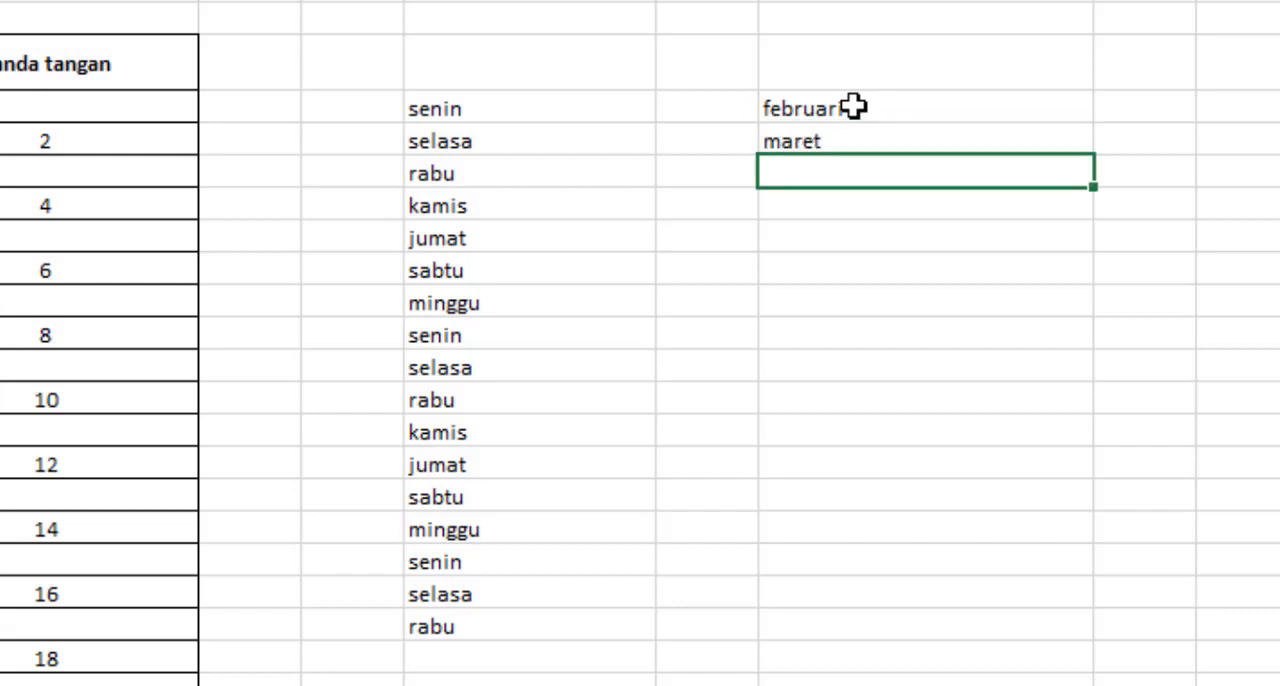
Fill the month series down column P from februari and maret, ending at P22
{"action": "left_click_drag", "start_coordinate": [853, 107], "coordinate": [851, 129]}
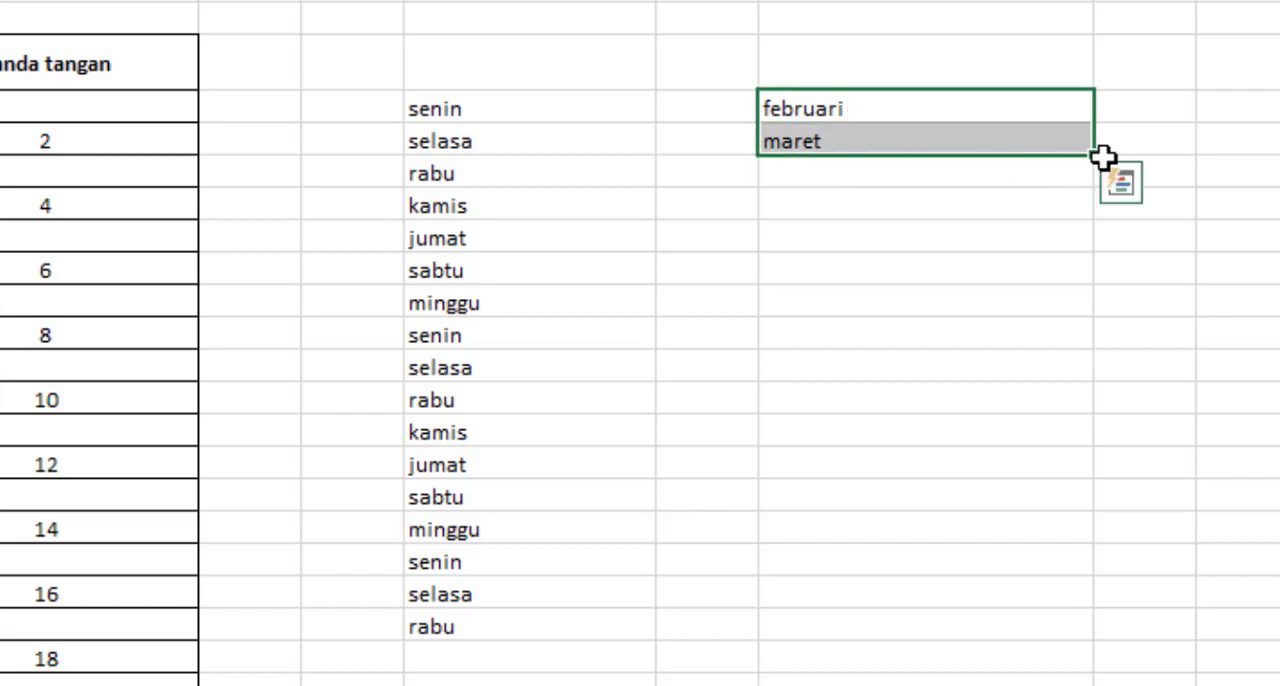
{"action": "left_click_drag", "start_coordinate": [1097, 157], "coordinate": [1091, 607]}
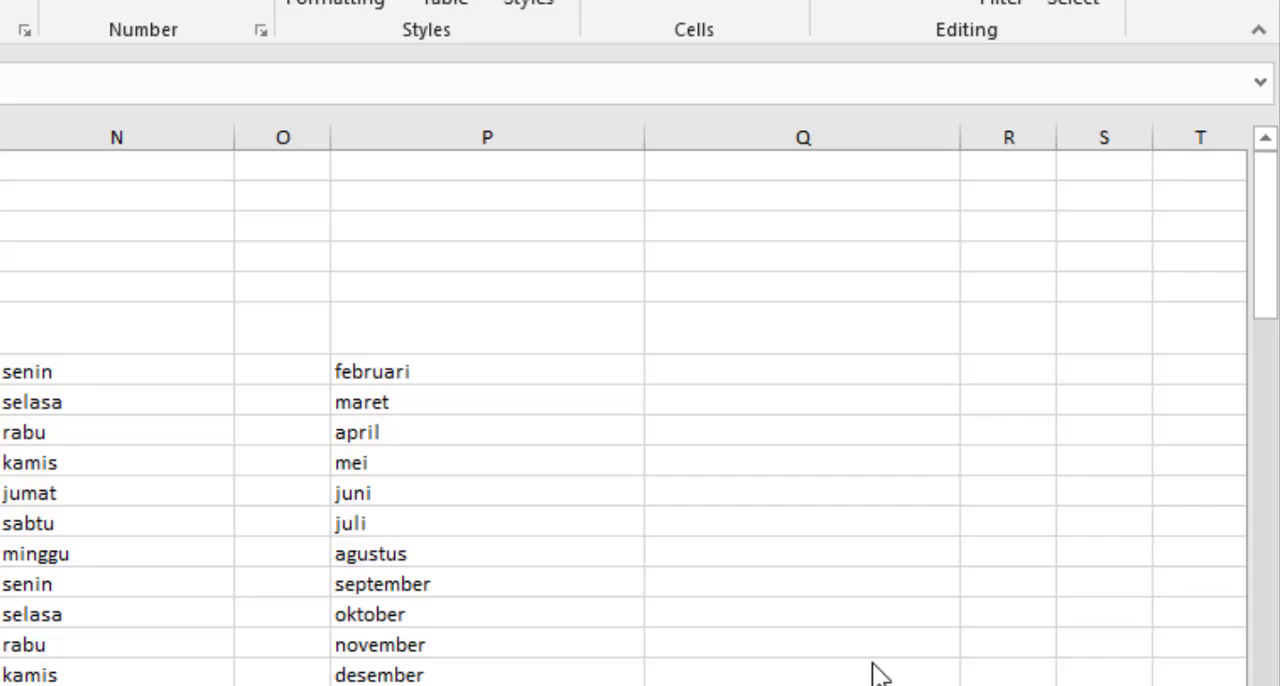
Enter the dates 24/06/2021 in Q7 and 25/06/2021 in Q8, beside the month list
{"action": "left_click_drag", "start_coordinate": [744, 368], "coordinate": [744, 612]}
{"action": "left_click", "coordinate": [744, 368]}
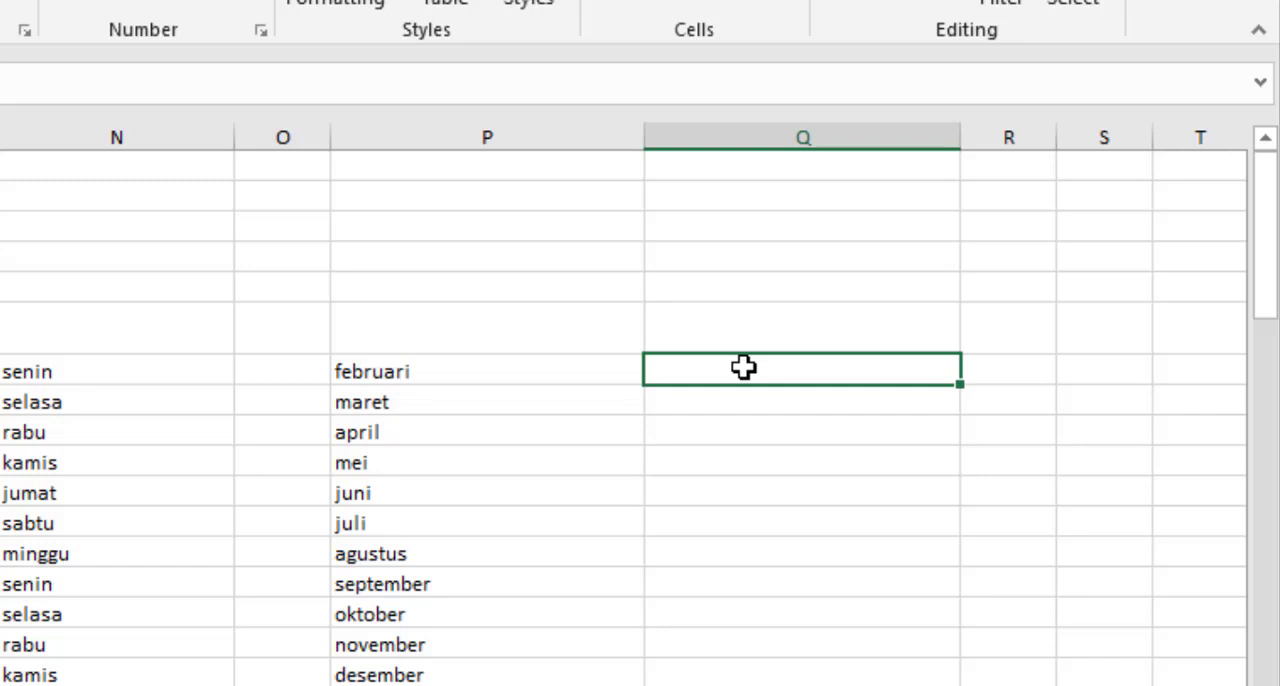
{"action": "type", "text": "24/"}
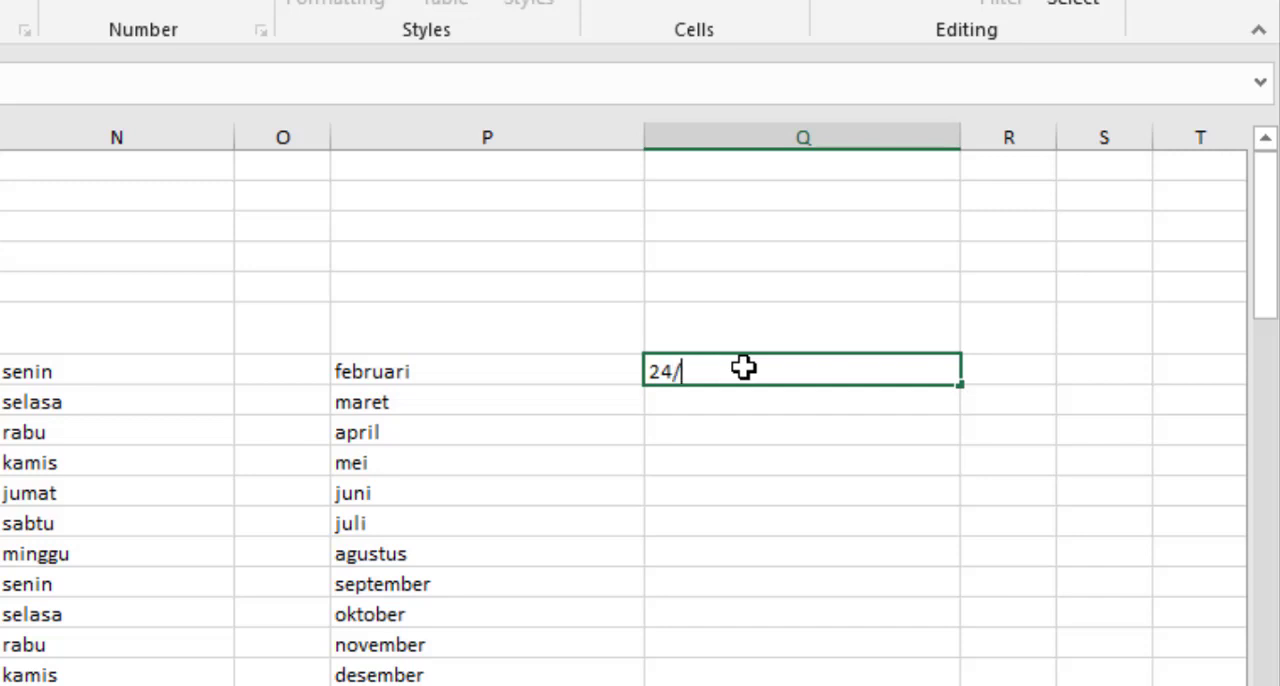
{"action": "type", "text": "06/"}
{"action": "type", "text": "2021"}
{"action": "key", "text": "Return"}
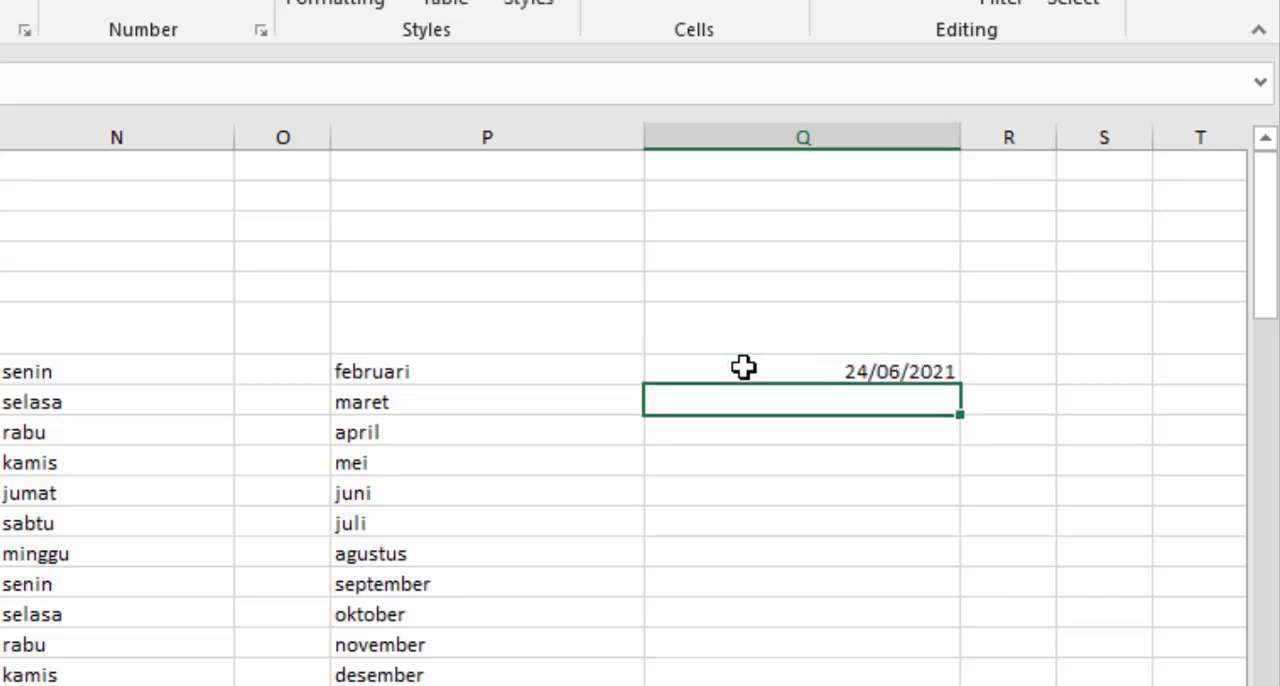
{"action": "type", "text": "25/"}
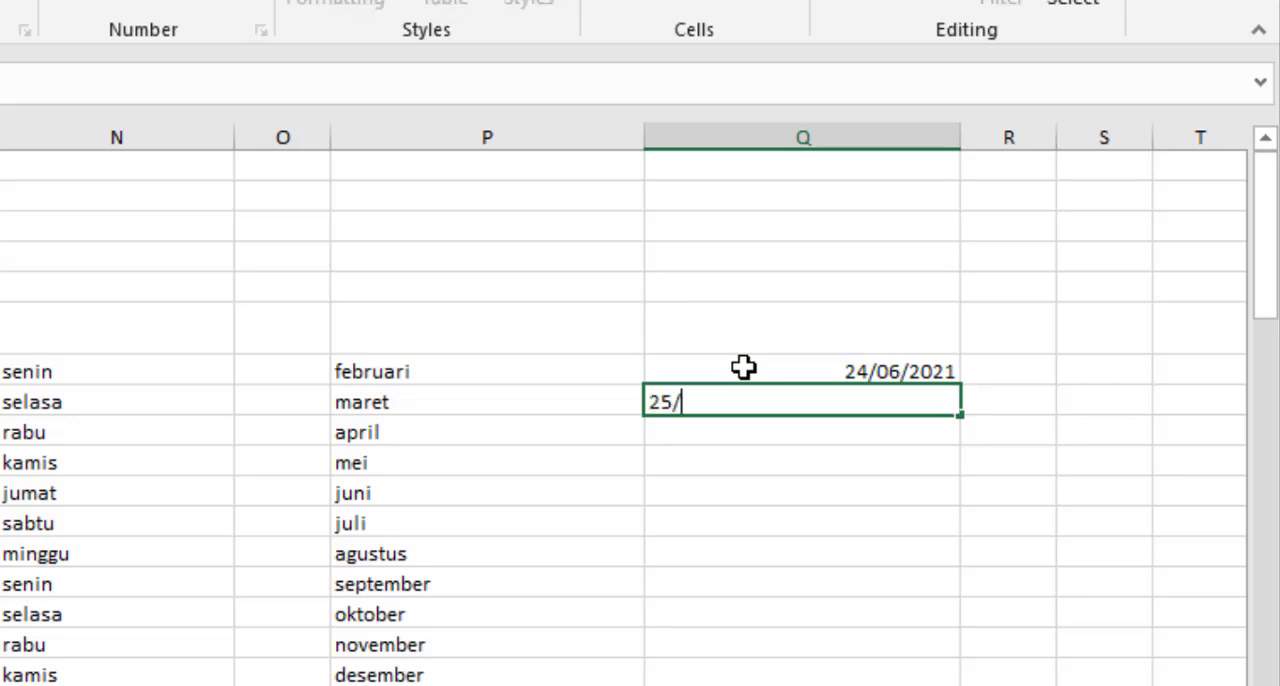
{"action": "type", "text": "6/21"}
{"action": "key", "text": "Return"}
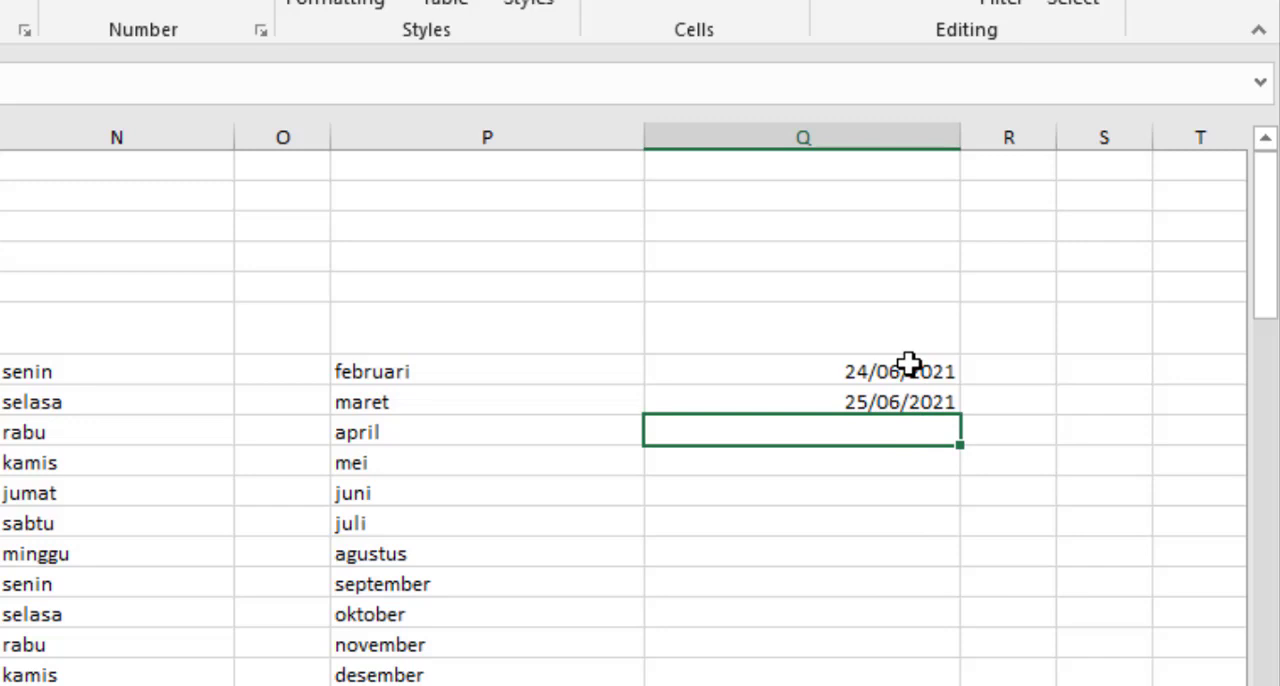
Fill the daily date series down column Q from the two dates in Q7 and Q8
{"action": "left_click_drag", "start_coordinate": [908, 366], "coordinate": [908, 400]}
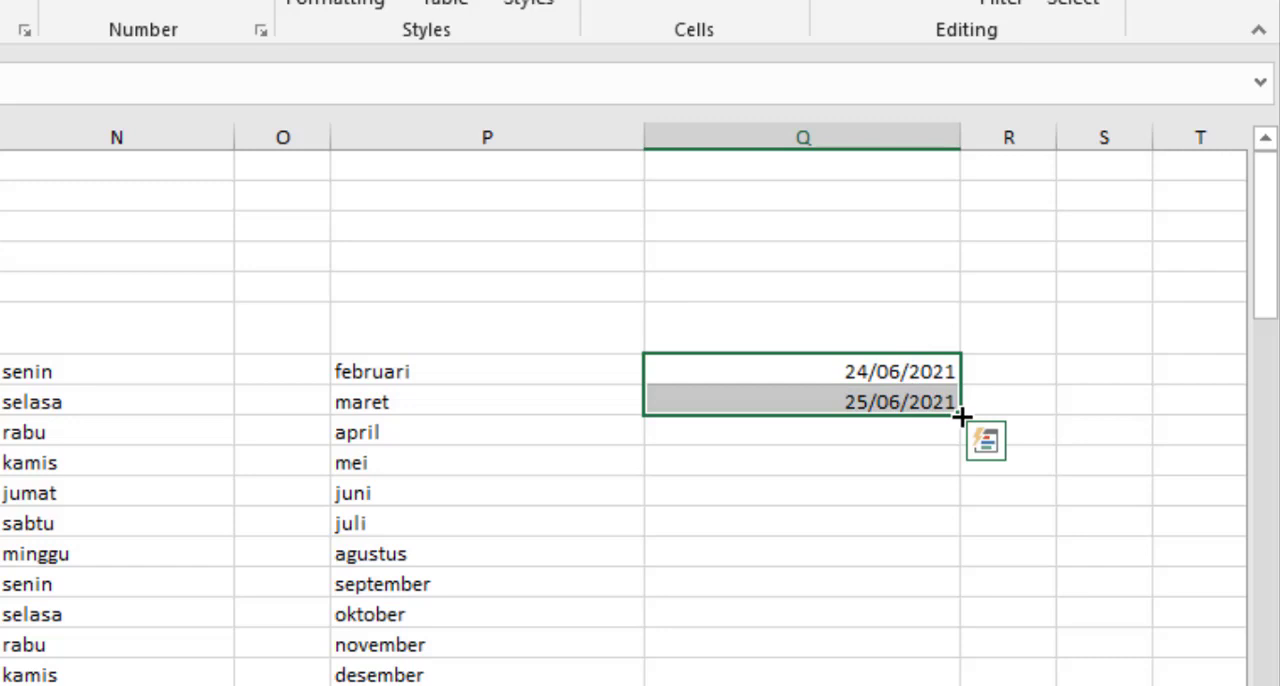
{"action": "left_click_drag", "start_coordinate": [960, 416], "coordinate": [962, 685]}
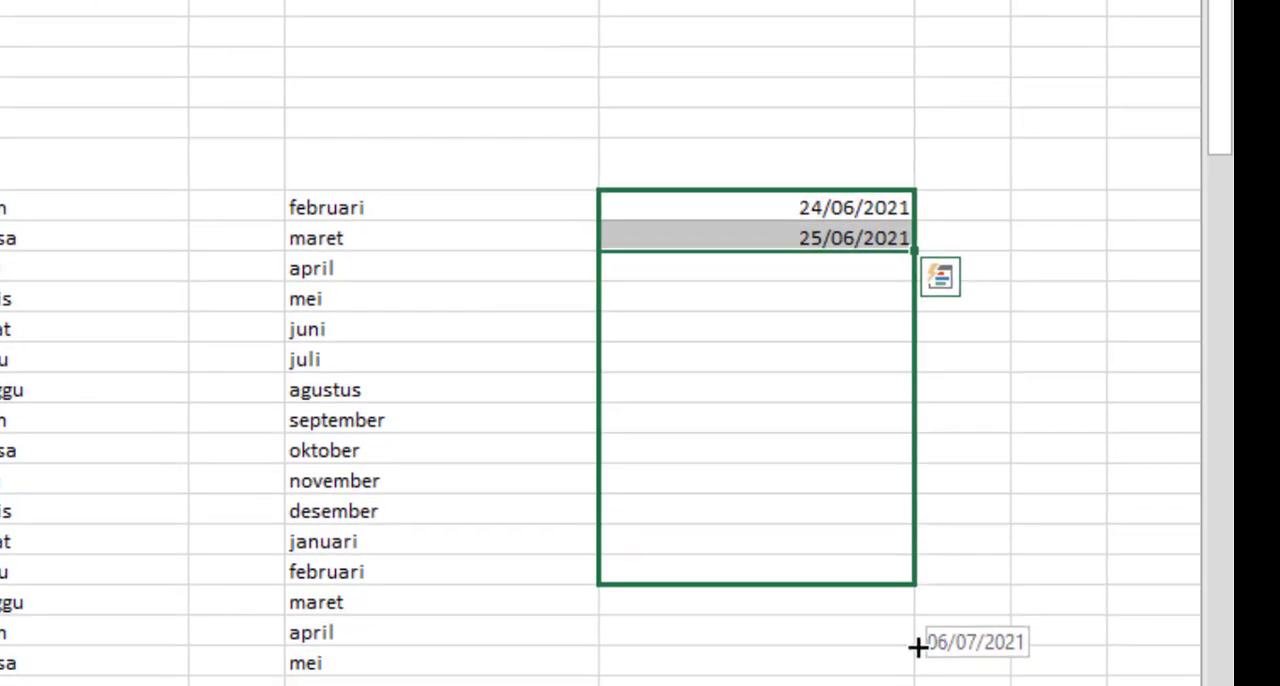
{"action": "left_click_drag", "start_coordinate": [917, 648], "coordinate": [917, 654]}
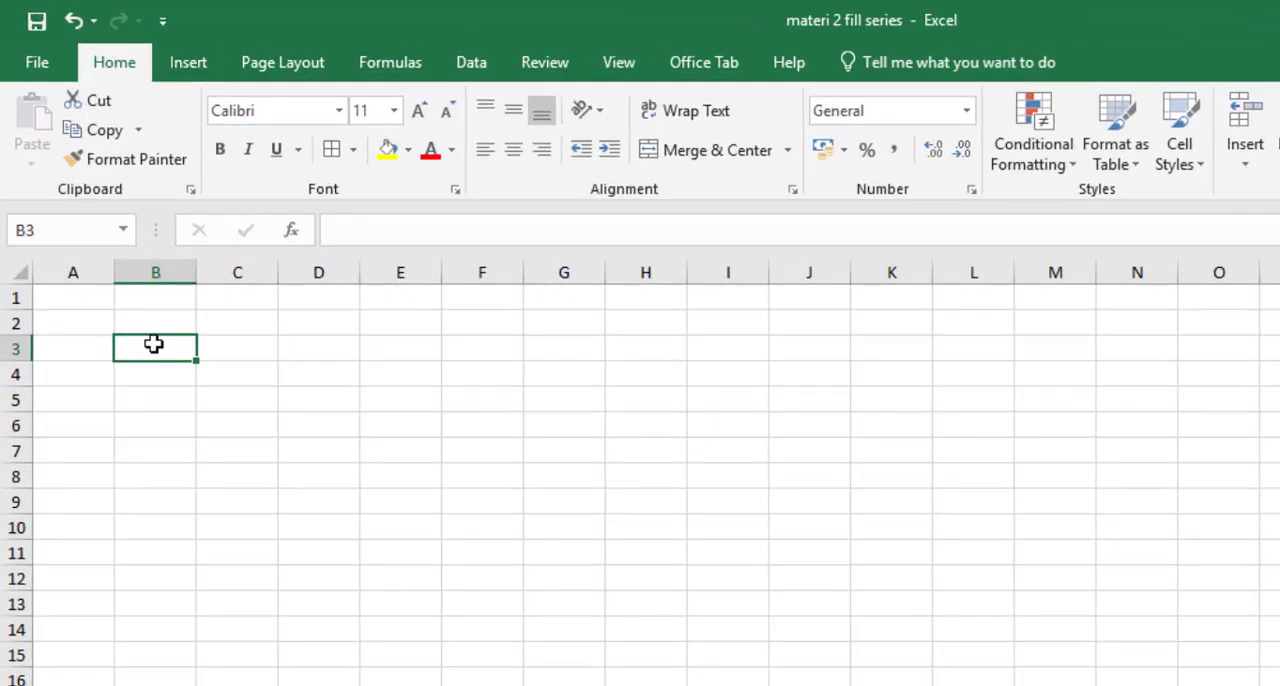
On the blank Sheet2, enter 1 in B3 and 2 in C3
{"action": "type", "text": "1"}
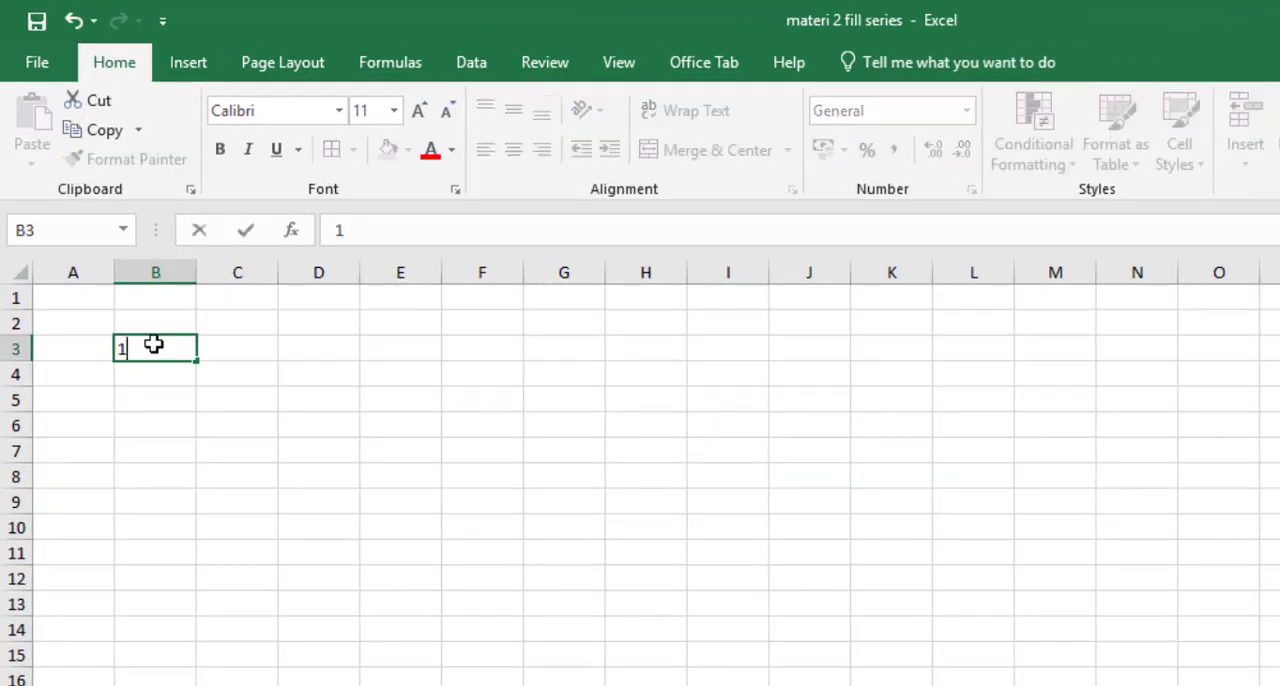
{"action": "key", "text": "ctrl+Return"}
{"action": "key", "text": "Return"}
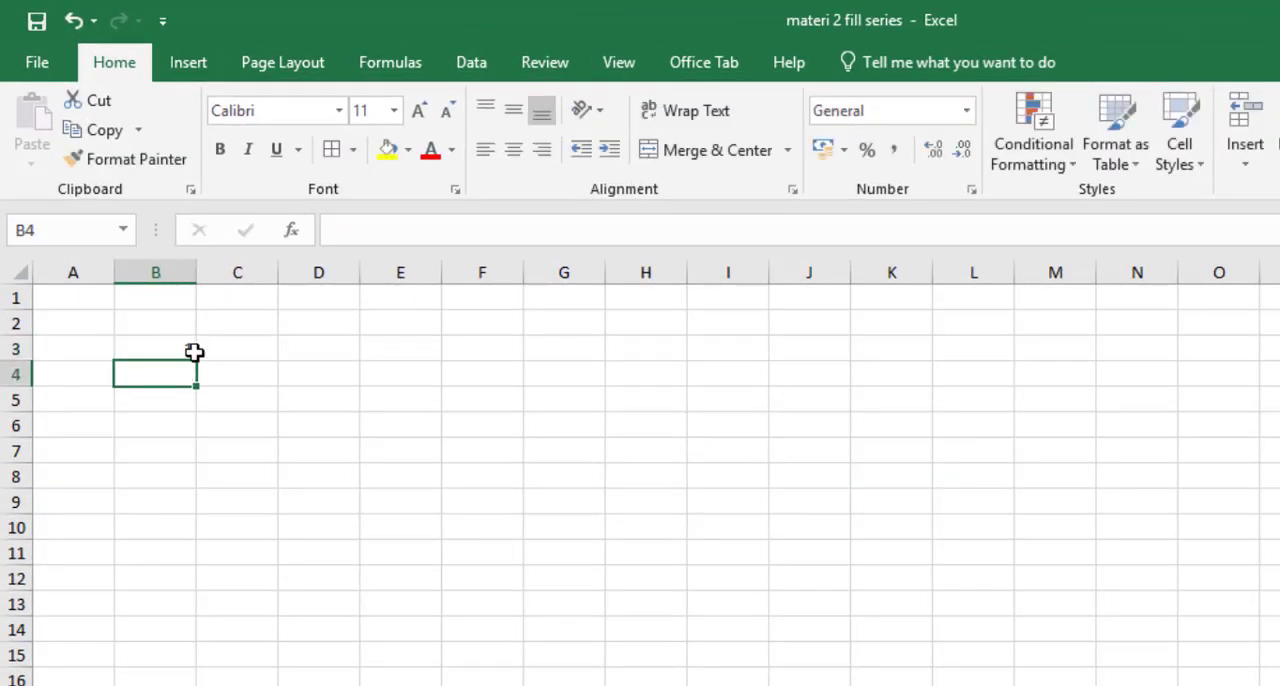
{"action": "double_click", "coordinate": [254, 346]}
{"action": "type", "text": "2"}
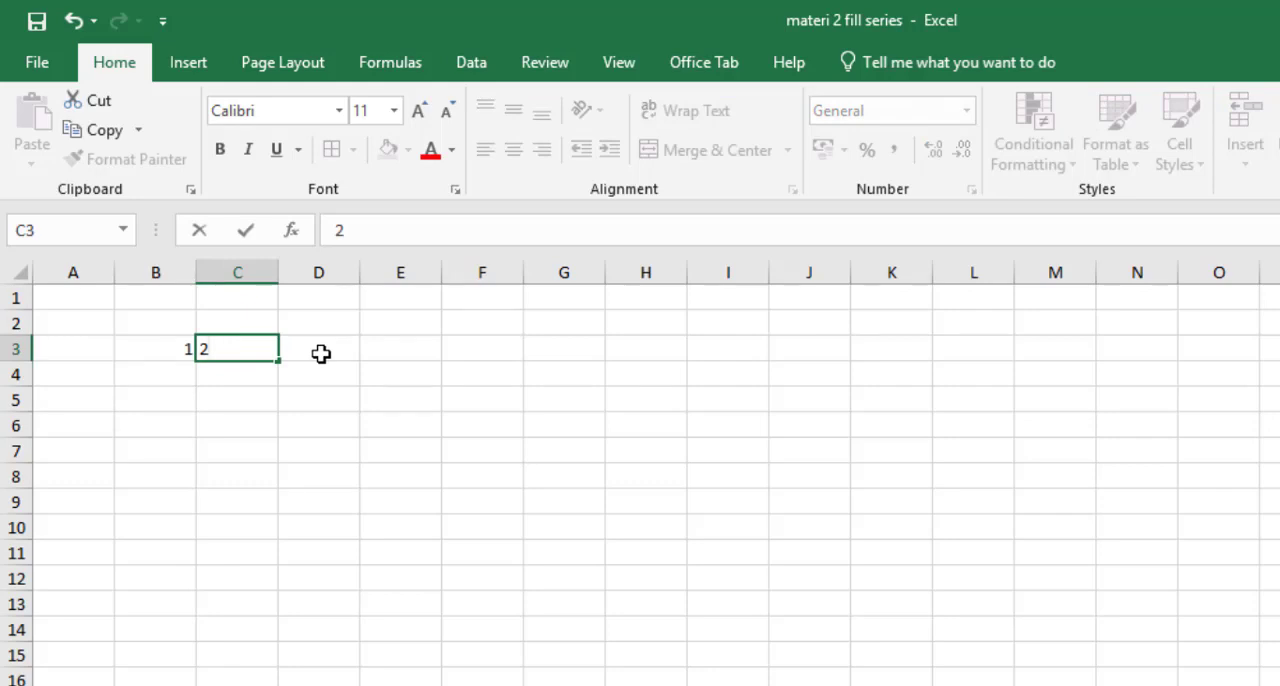
{"action": "left_click", "coordinate": [321, 353]}
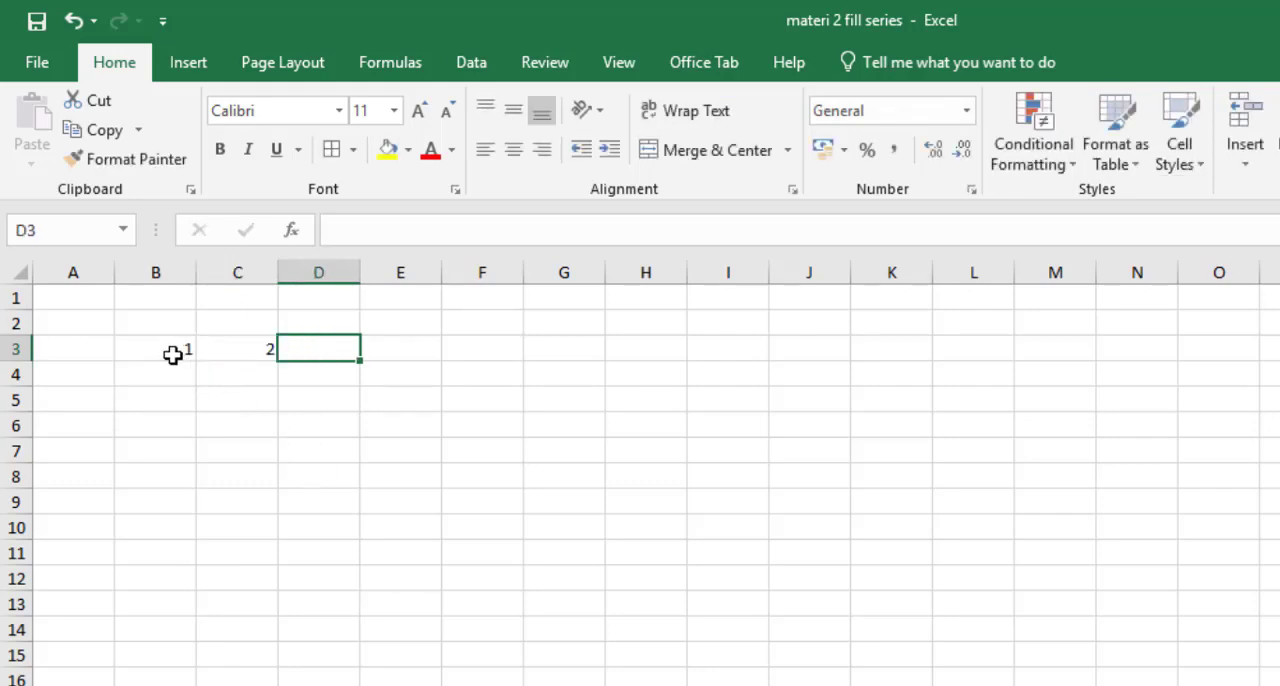
Fill the number series across row 3 from B3:C3, reaching 10 in K3
{"action": "left_click_drag", "start_coordinate": [173, 355], "coordinate": [226, 355]}
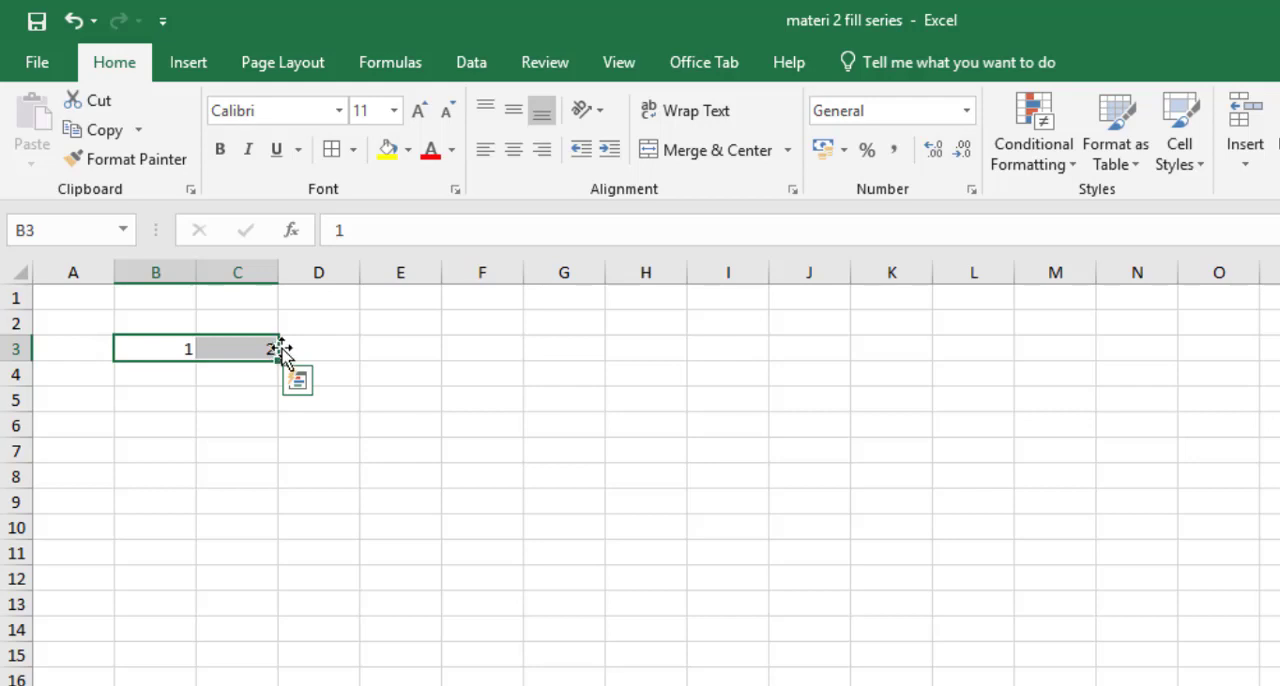
{"action": "mouse_move", "coordinate": [283, 350]}
{"action": "left_mouse_down"}
{"action": "mouse_move", "coordinate": [297, 357]}
{"action": "mouse_move", "coordinate": [262, 358]}
{"action": "left_mouse_up"}
{"action": "left_click_drag", "start_coordinate": [278, 362], "coordinate": [940, 355]}
{"action": "left_click", "coordinate": [807, 560]}
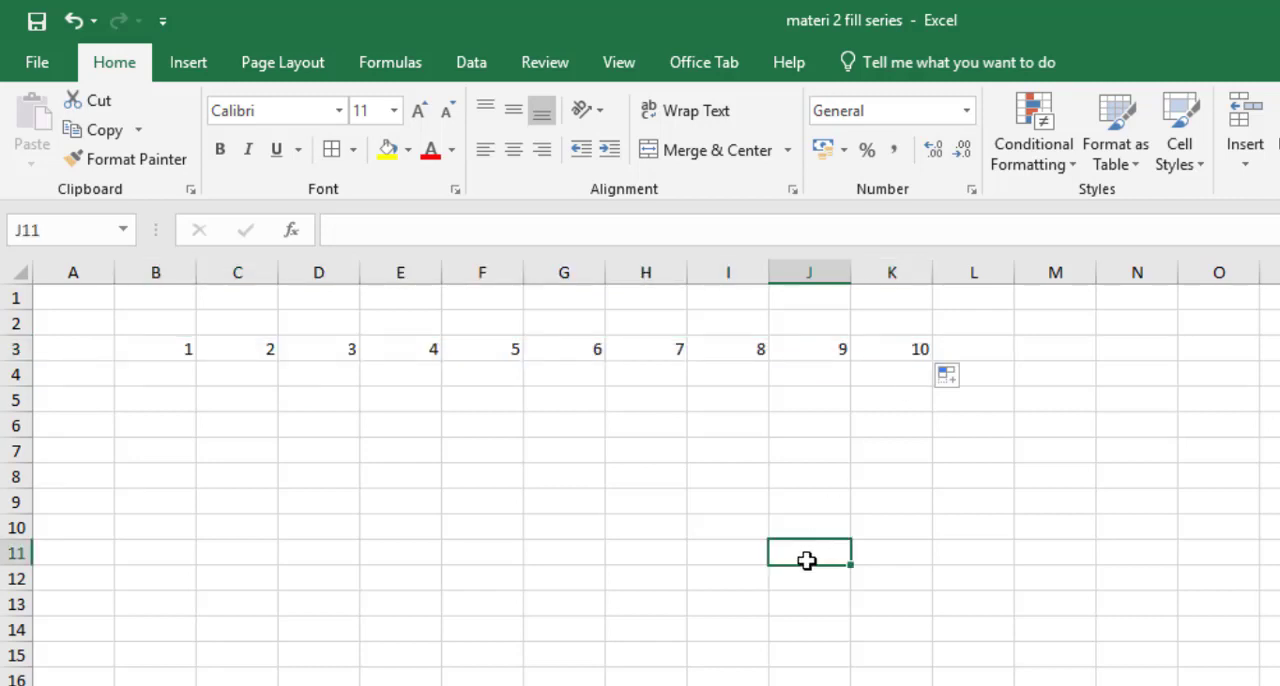
Enter senin in B6 and selasa in C6, and fill the weekday series across row 6 to M6
{"action": "left_click", "coordinate": [164, 427]}
{"action": "type", "text": "senin"}
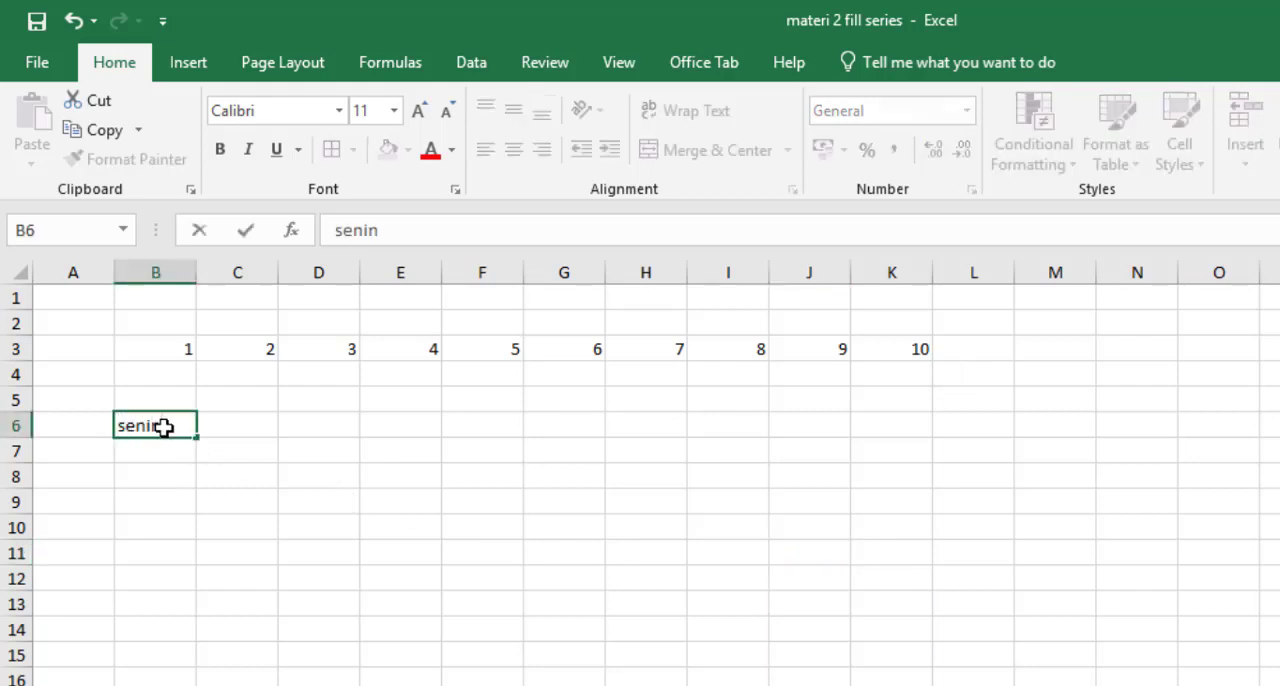
{"action": "key", "text": "Tab"}
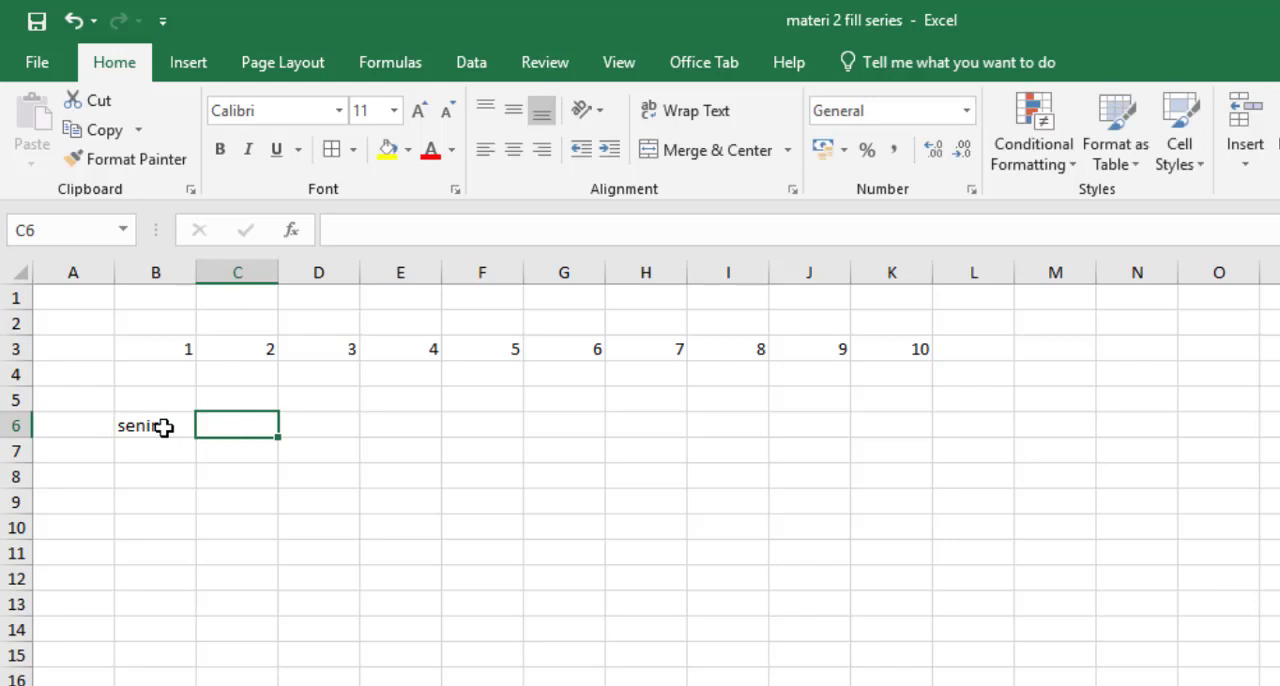
{"action": "type", "text": "selasa"}
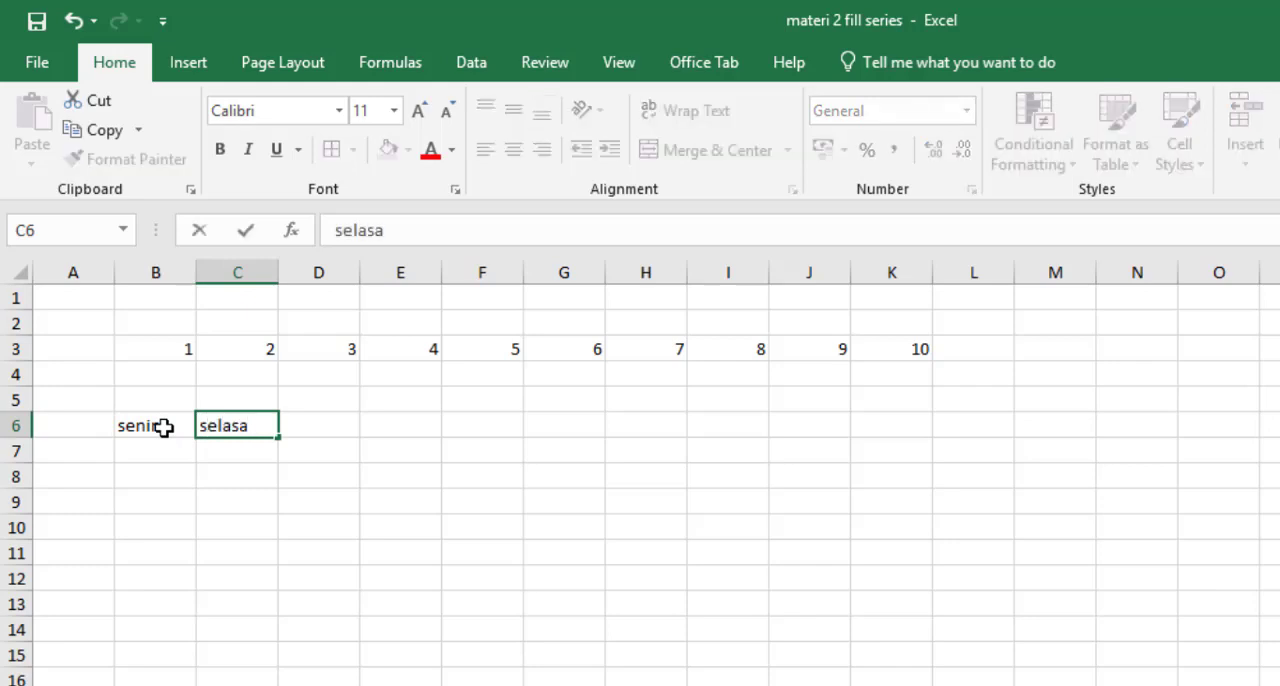
{"action": "key", "text": "Return"}
{"action": "left_click_drag", "start_coordinate": [183, 426], "coordinate": [1089, 423]}
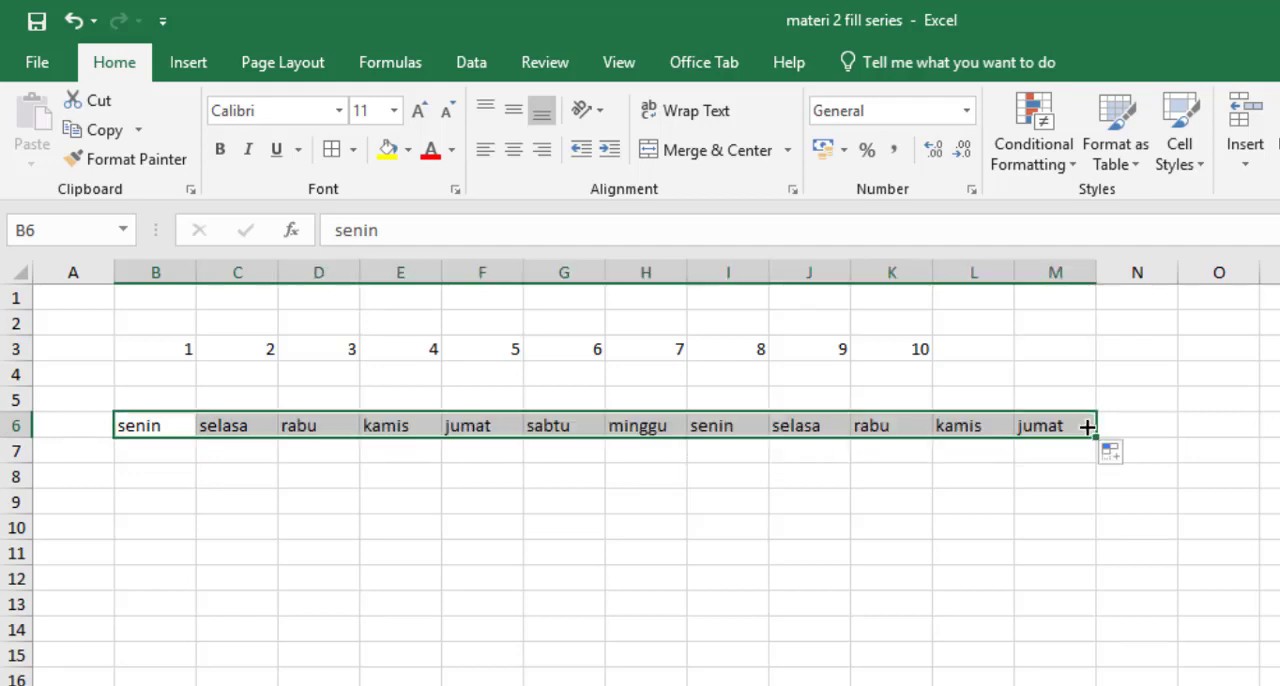